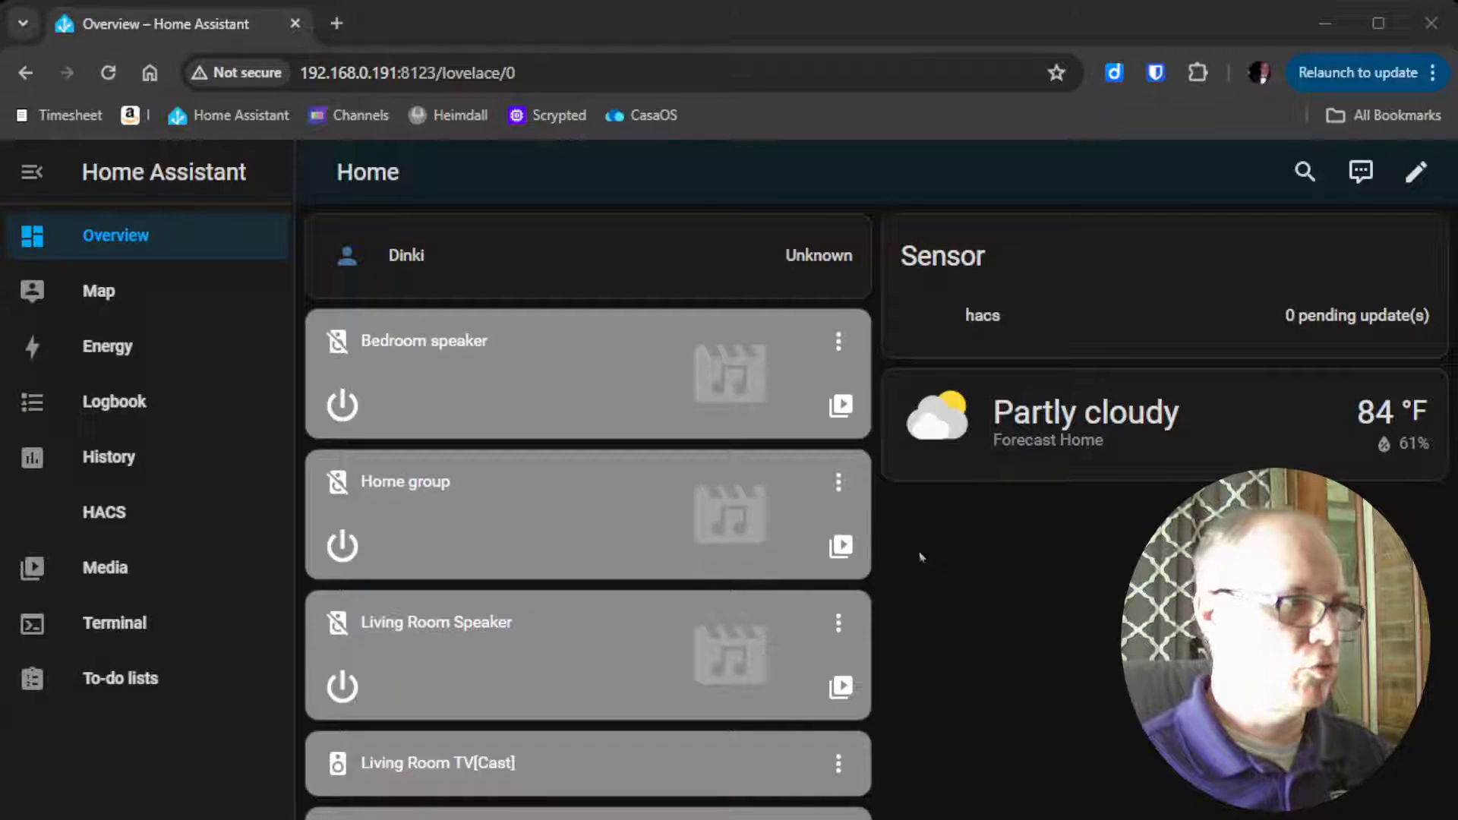
Find the Piper text-to-speech add-on in the Add-on Store, install it and start it
{"action": "left_click", "coordinate": [109, 819]}
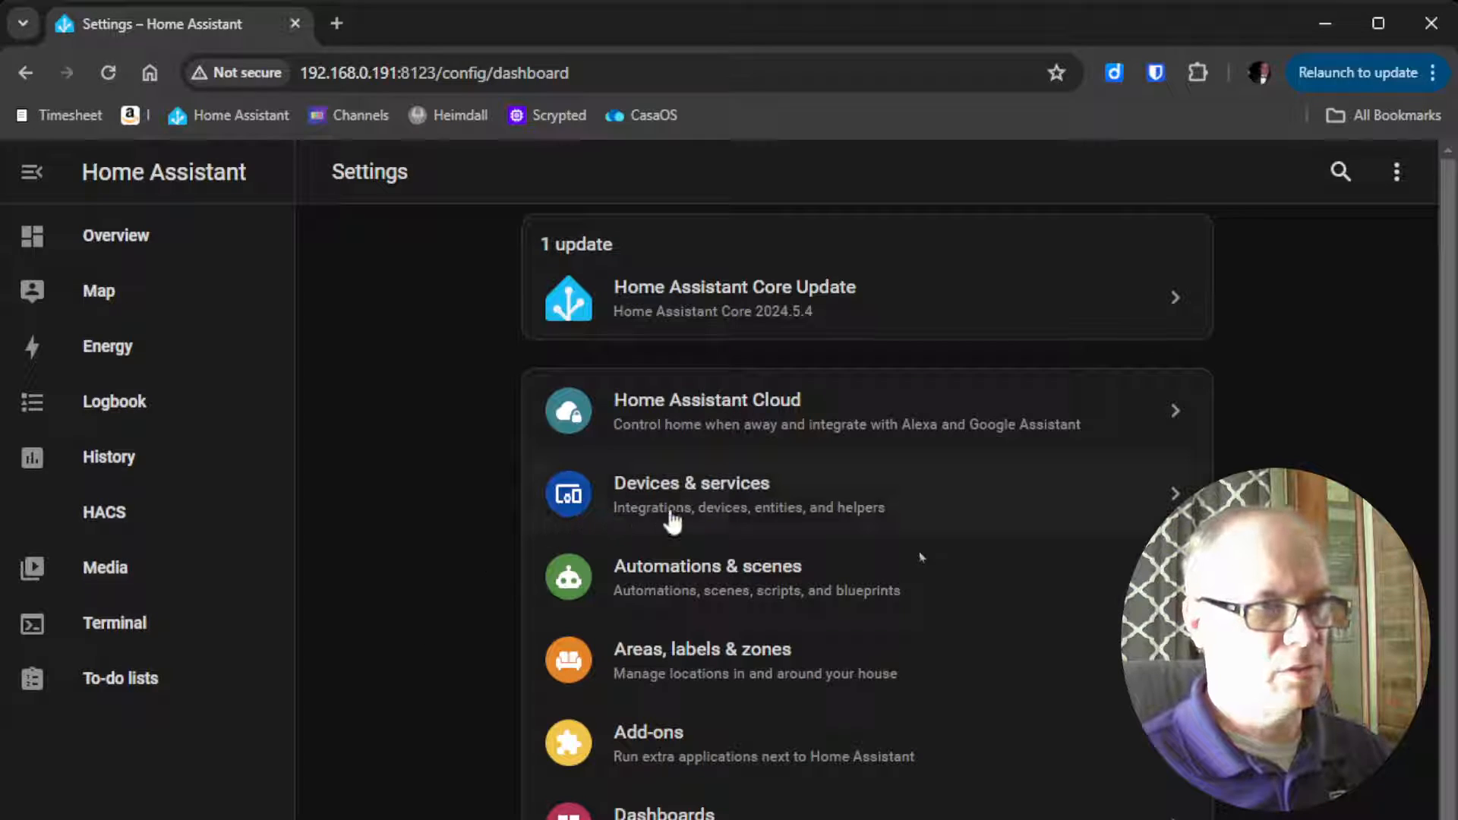
{"action": "left_click", "coordinate": [694, 755]}
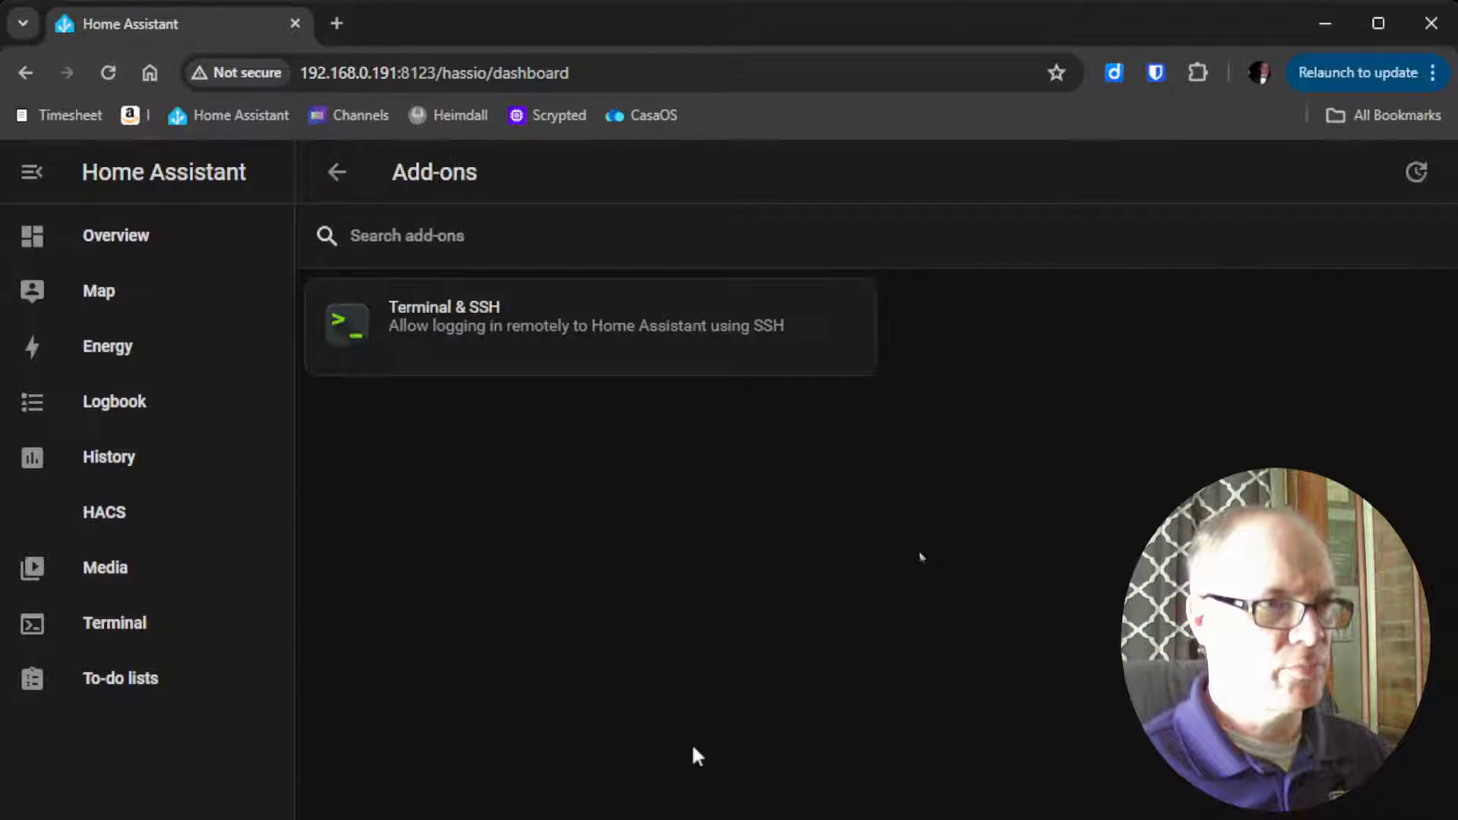
{"action": "left_click", "coordinate": [1352, 818]}
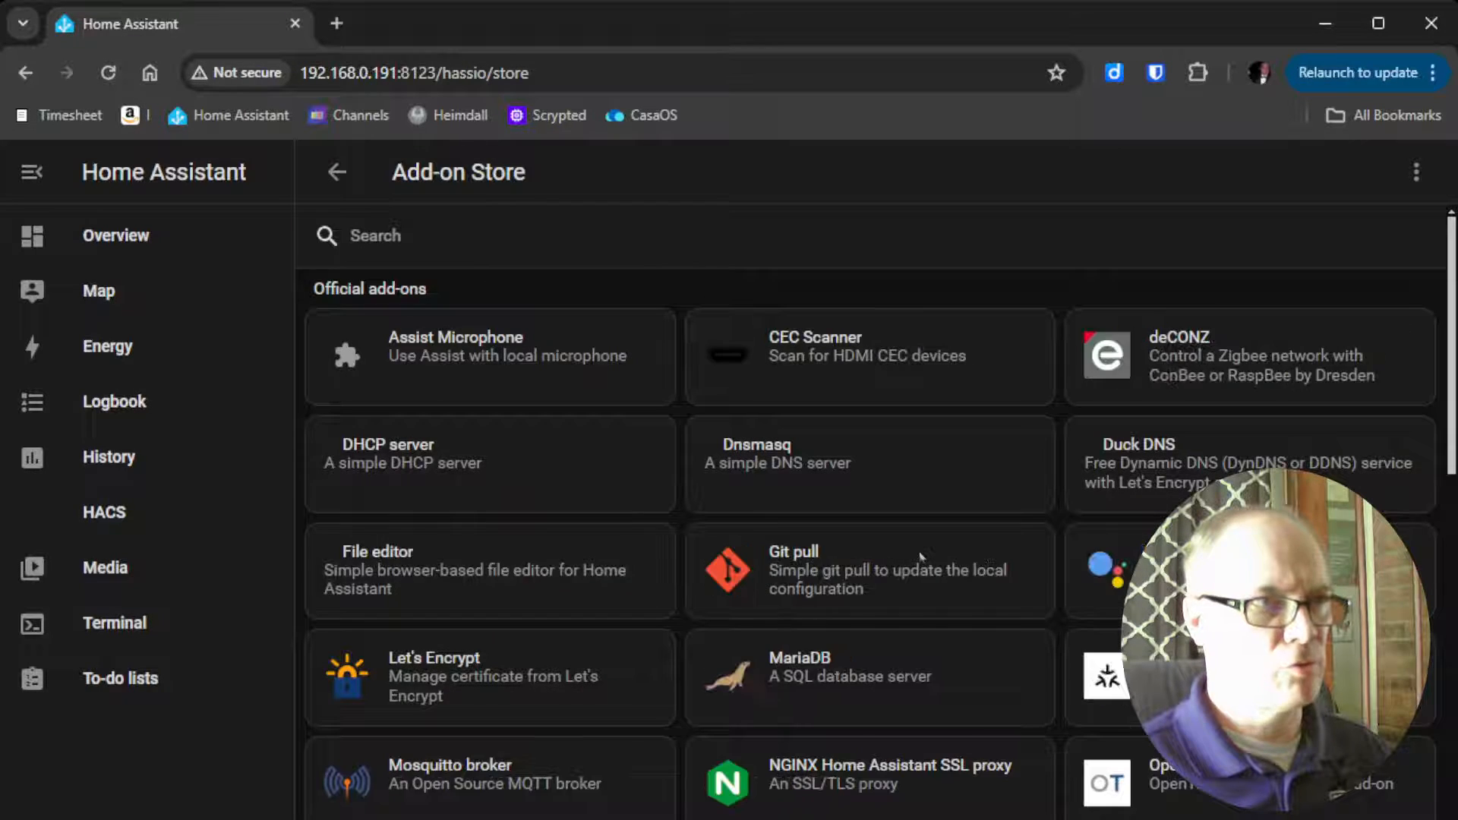
{"action": "left_click", "coordinate": [469, 250]}
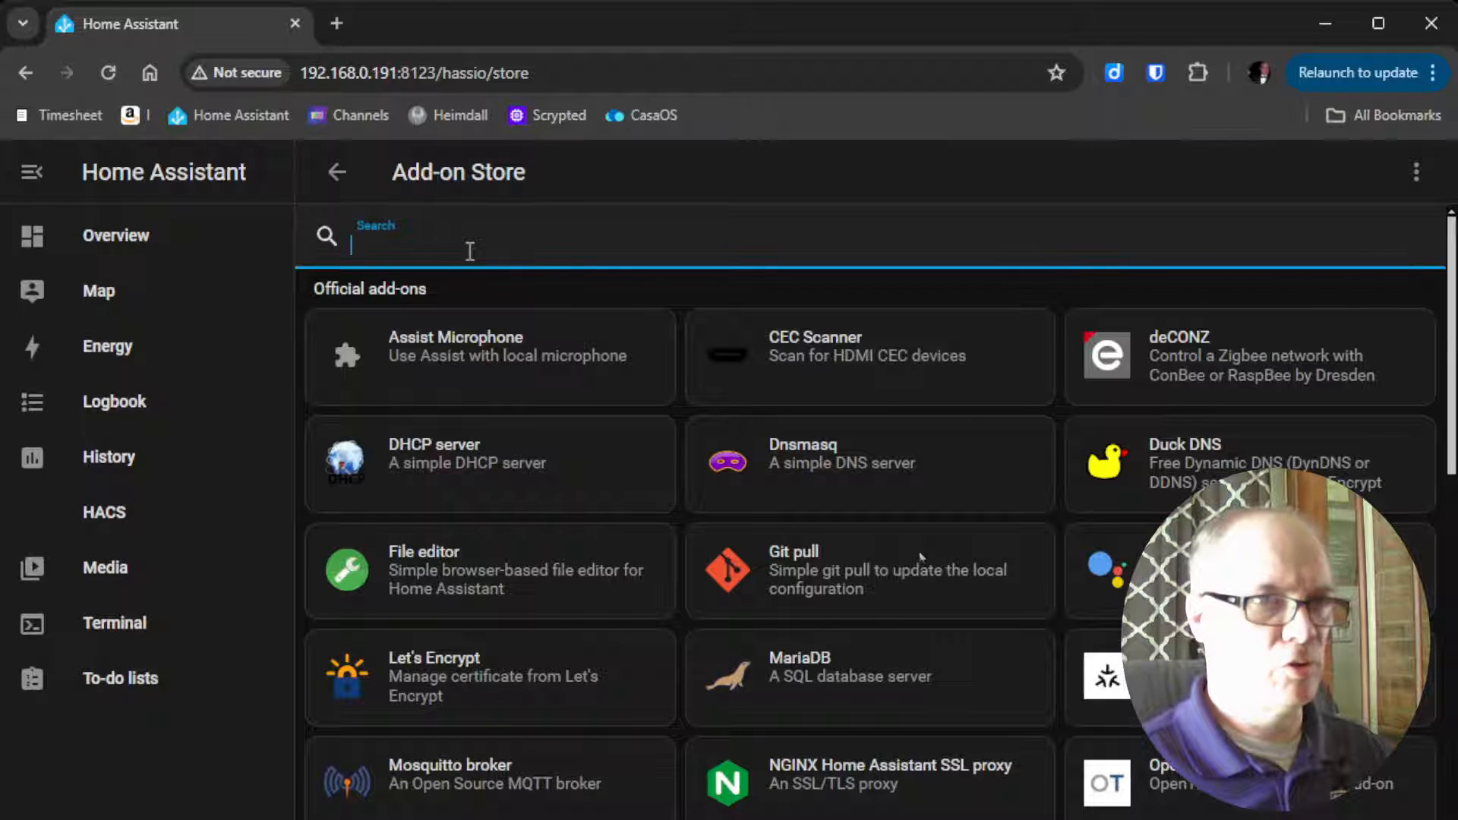
{"action": "type", "text": "piper"}
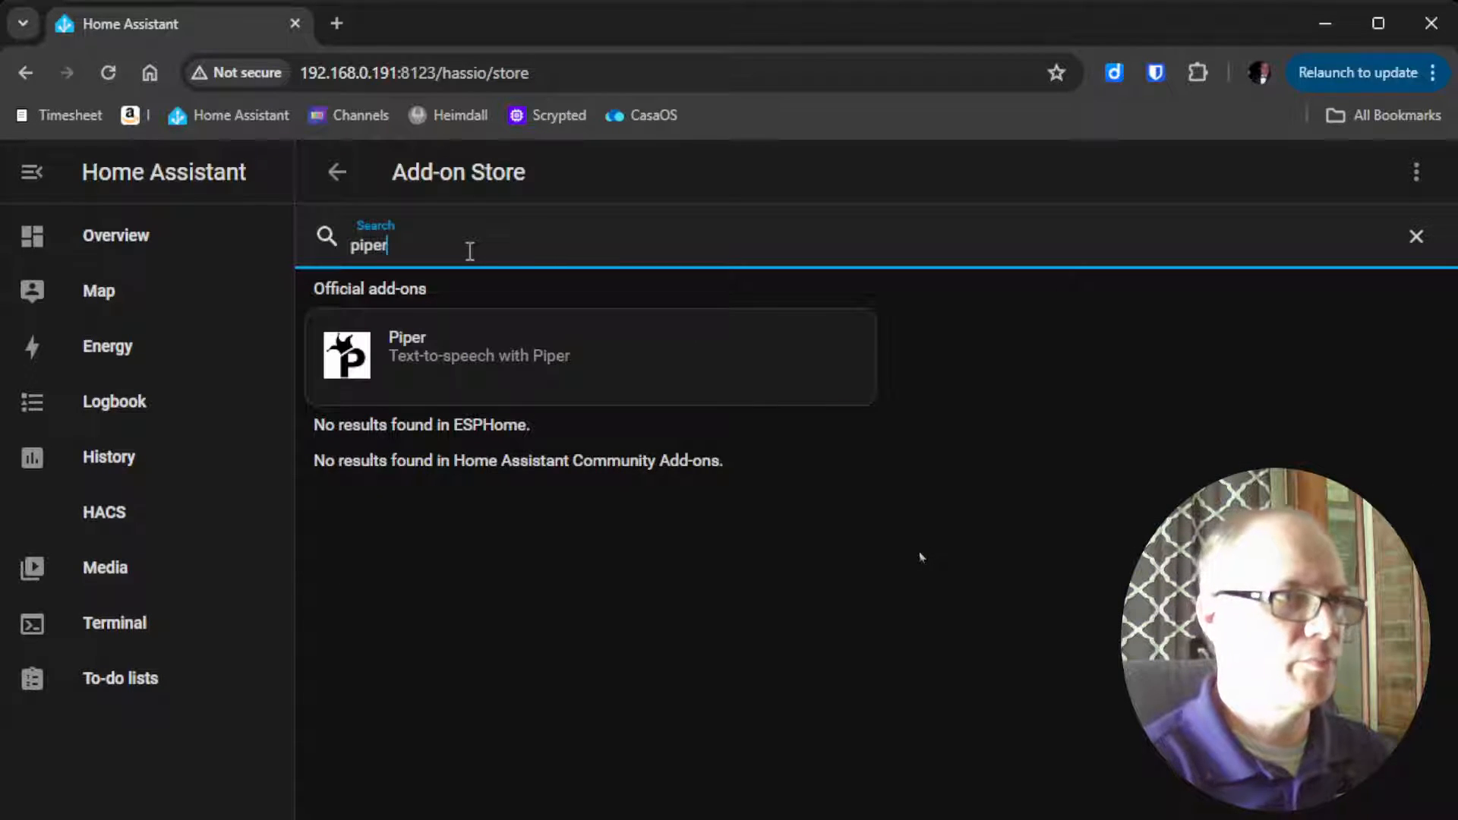
{"action": "left_click", "coordinate": [502, 356]}
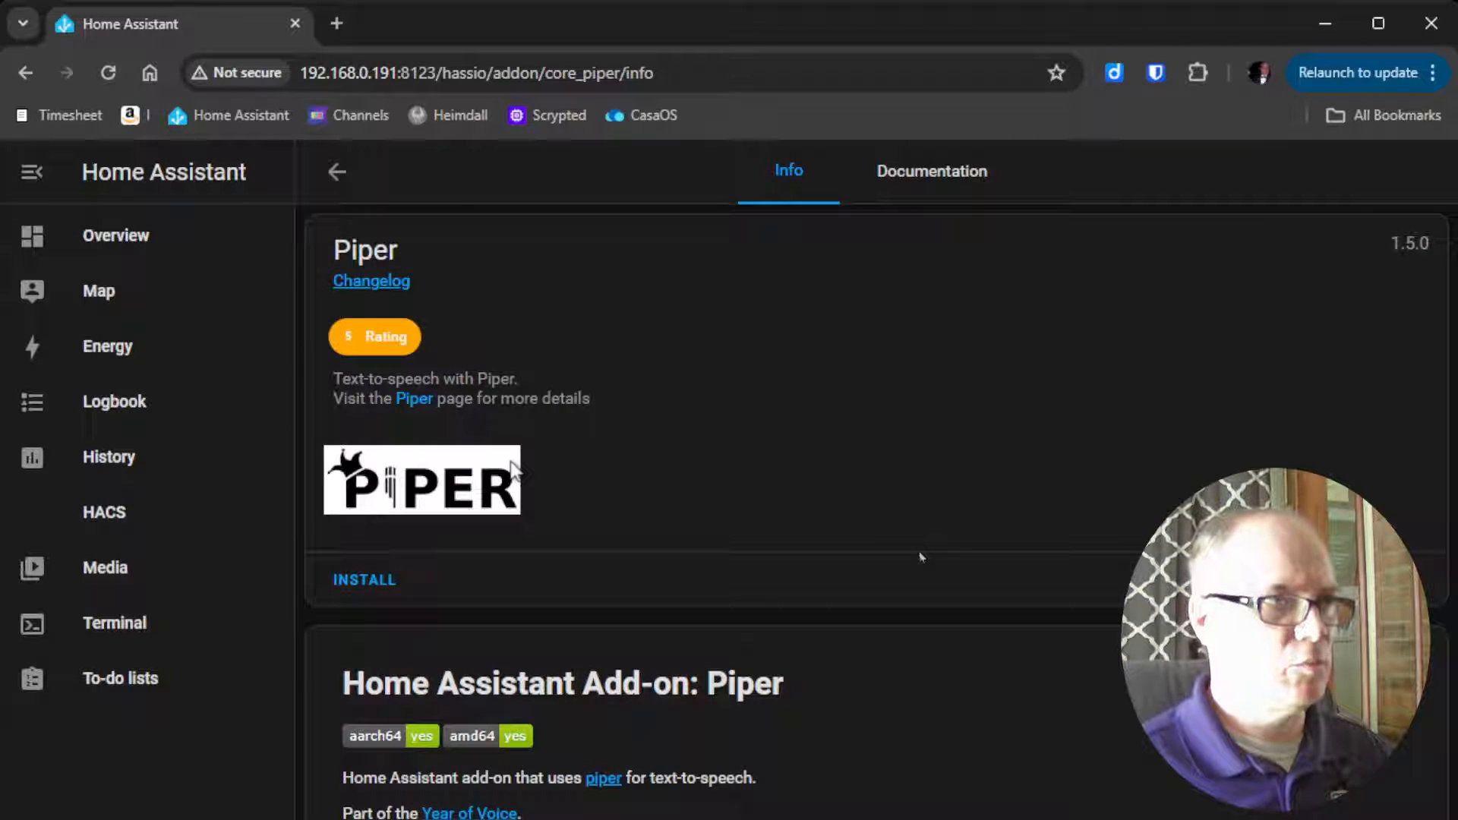
{"action": "left_click", "coordinate": [368, 582]}
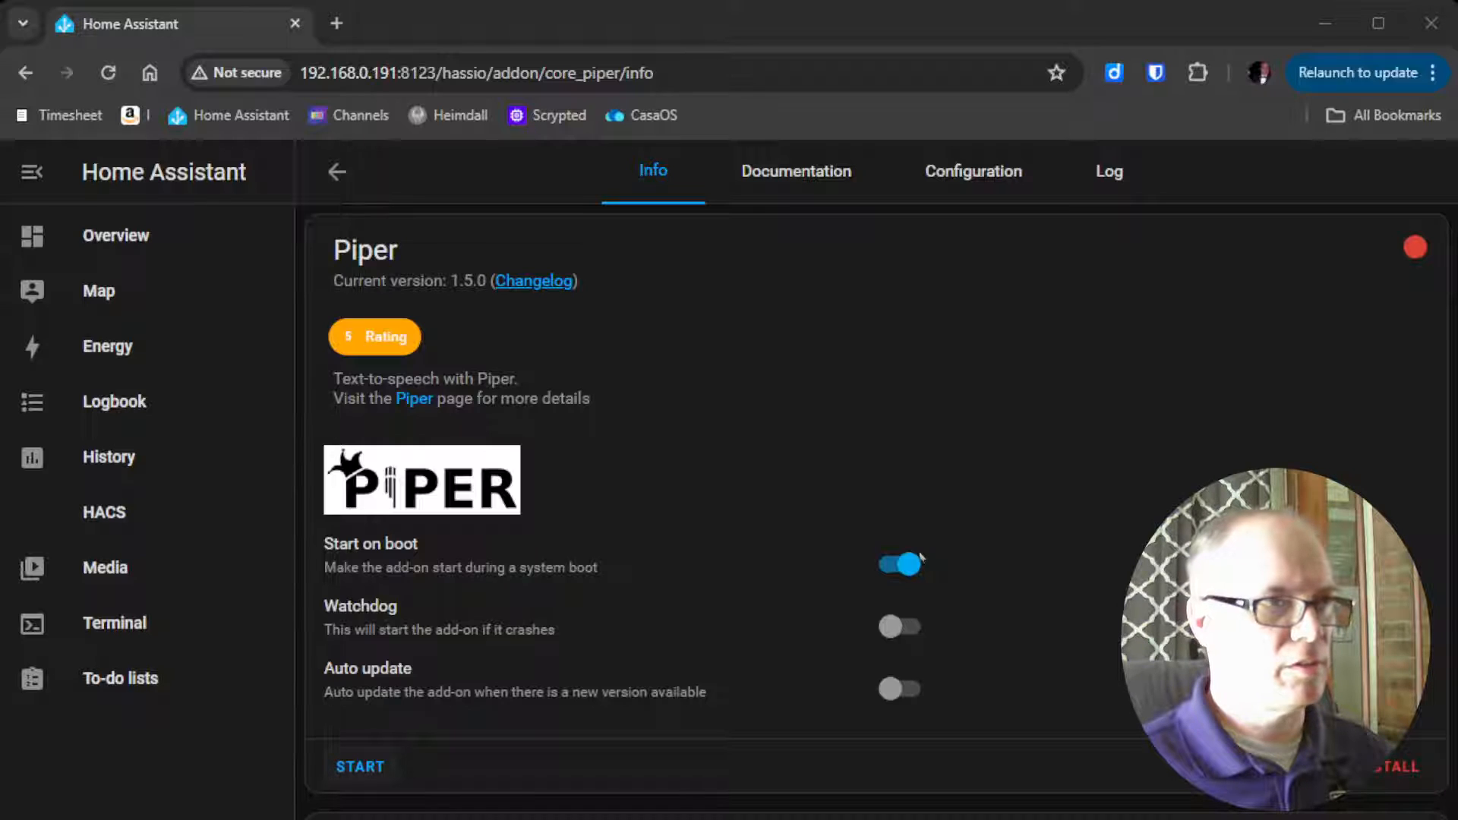
{"action": "left_click", "coordinate": [372, 767]}
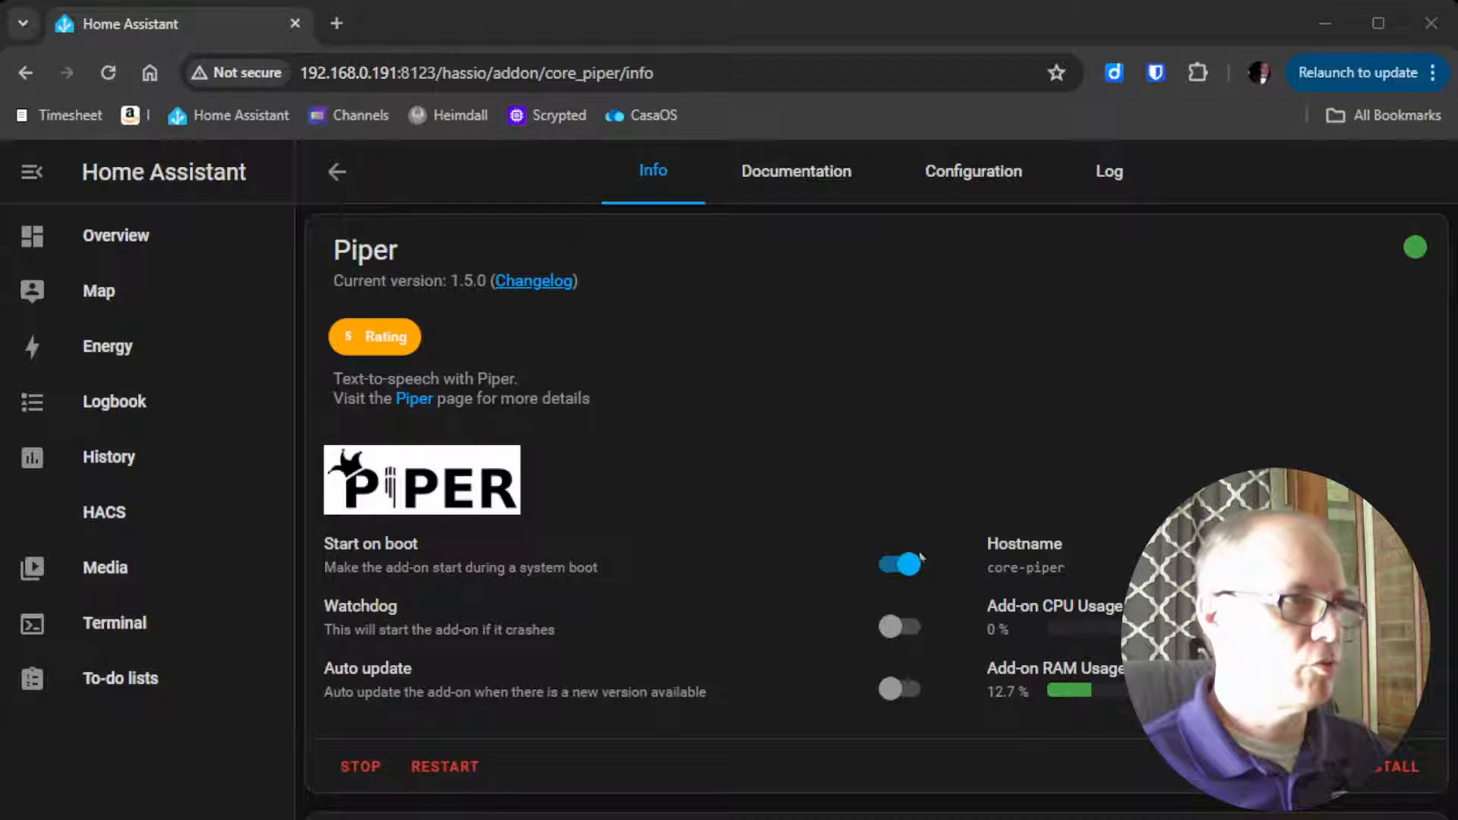
Return to the Add-on Store, search for "whisper", and install and start the Whisper speech-to-text add-on
{"action": "left_click", "coordinate": [341, 178]}
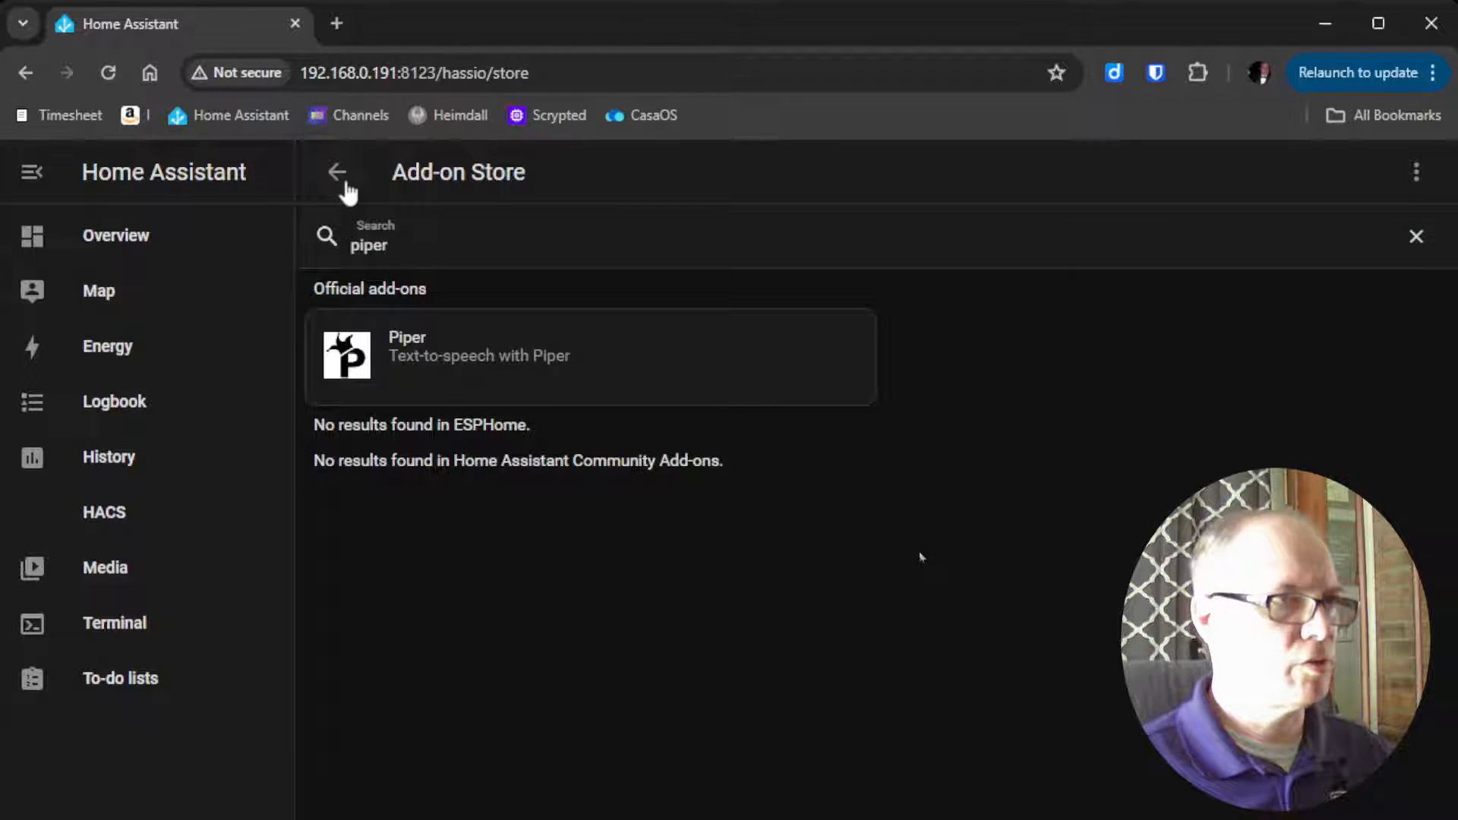
{"action": "double_click", "coordinate": [436, 250]}
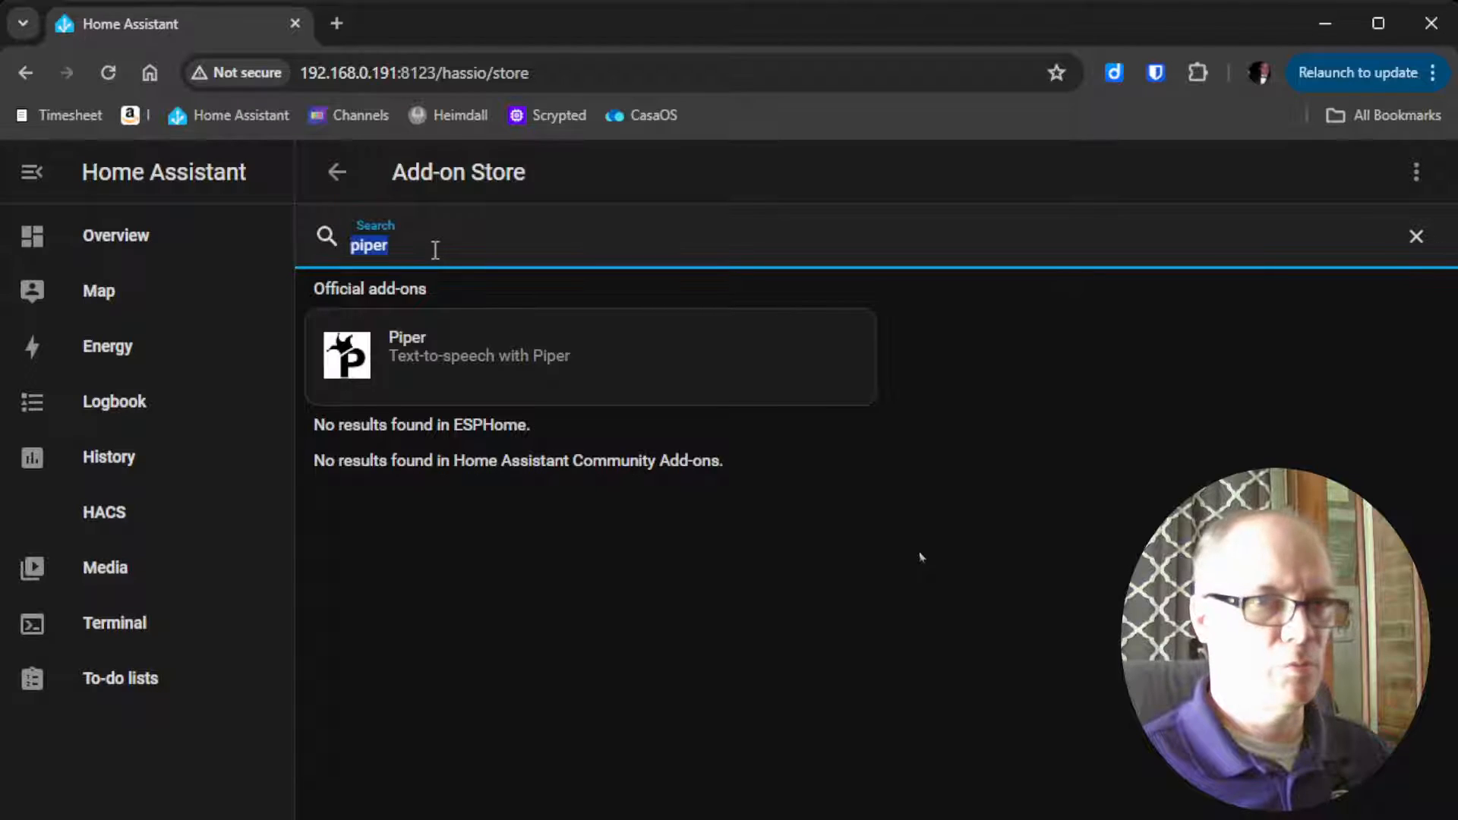
{"action": "type", "text": "whisper"}
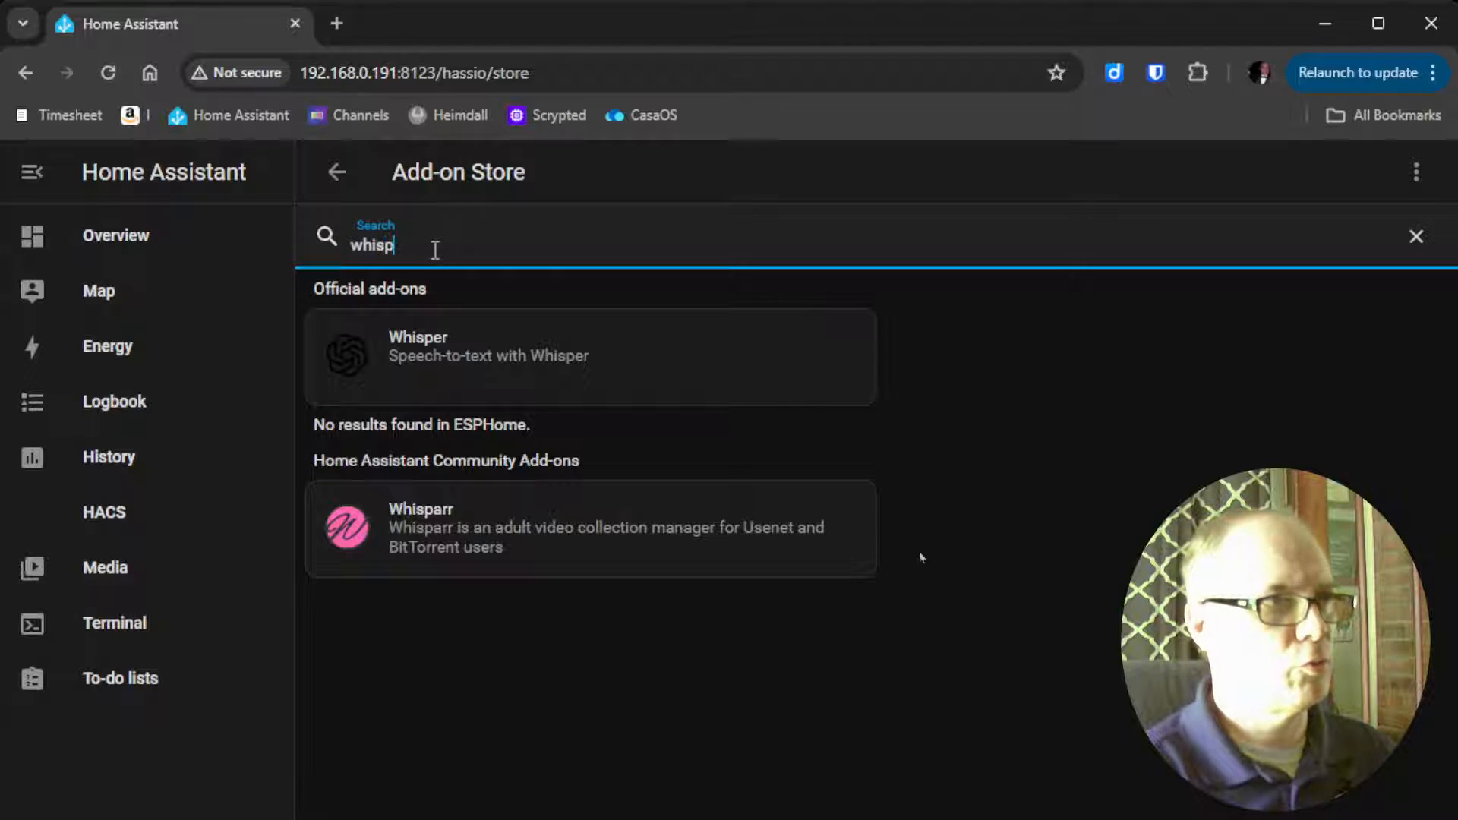
{"action": "left_click", "coordinate": [499, 380]}
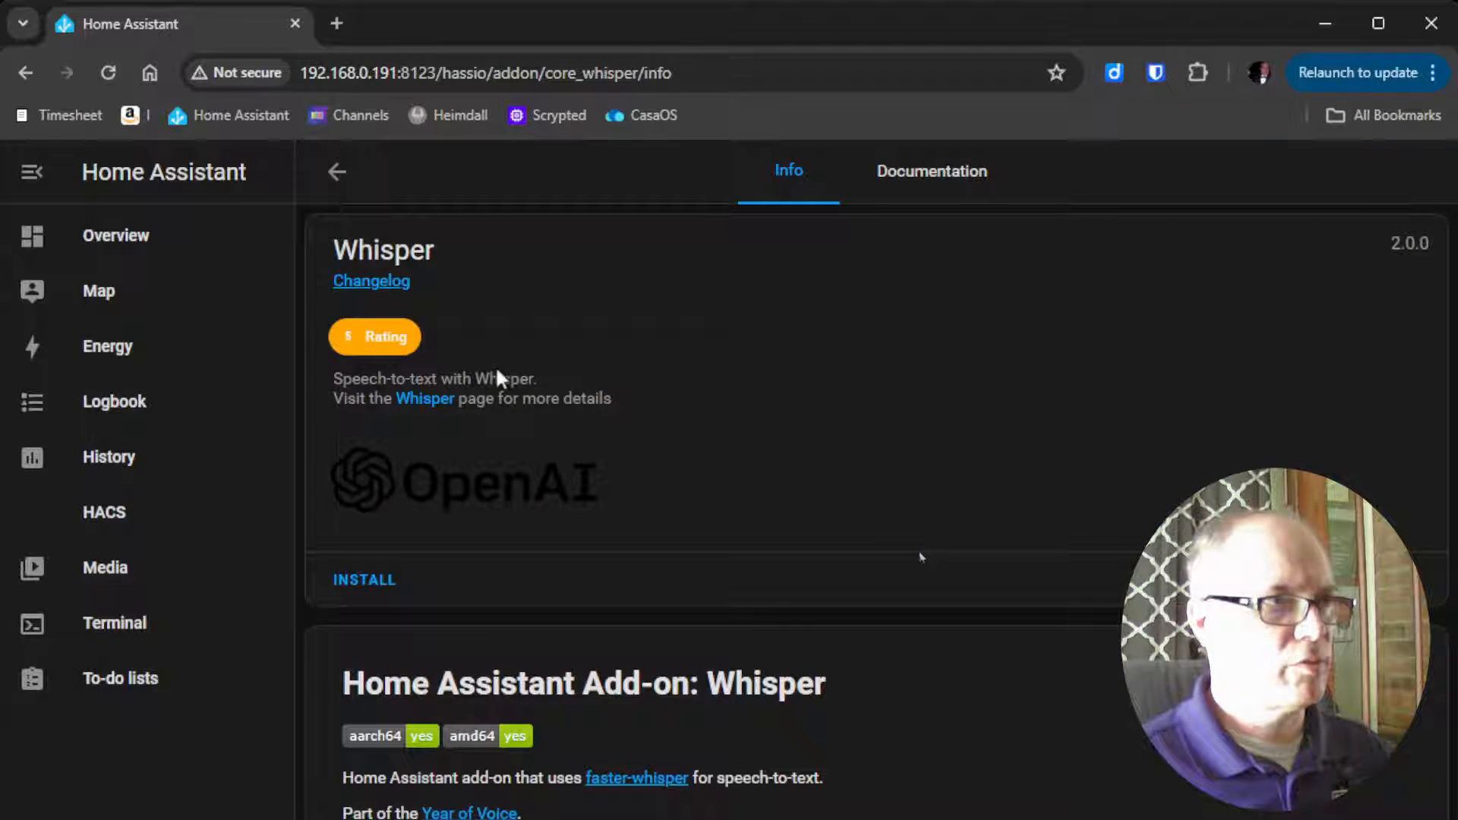
{"action": "left_click", "coordinate": [374, 581]}
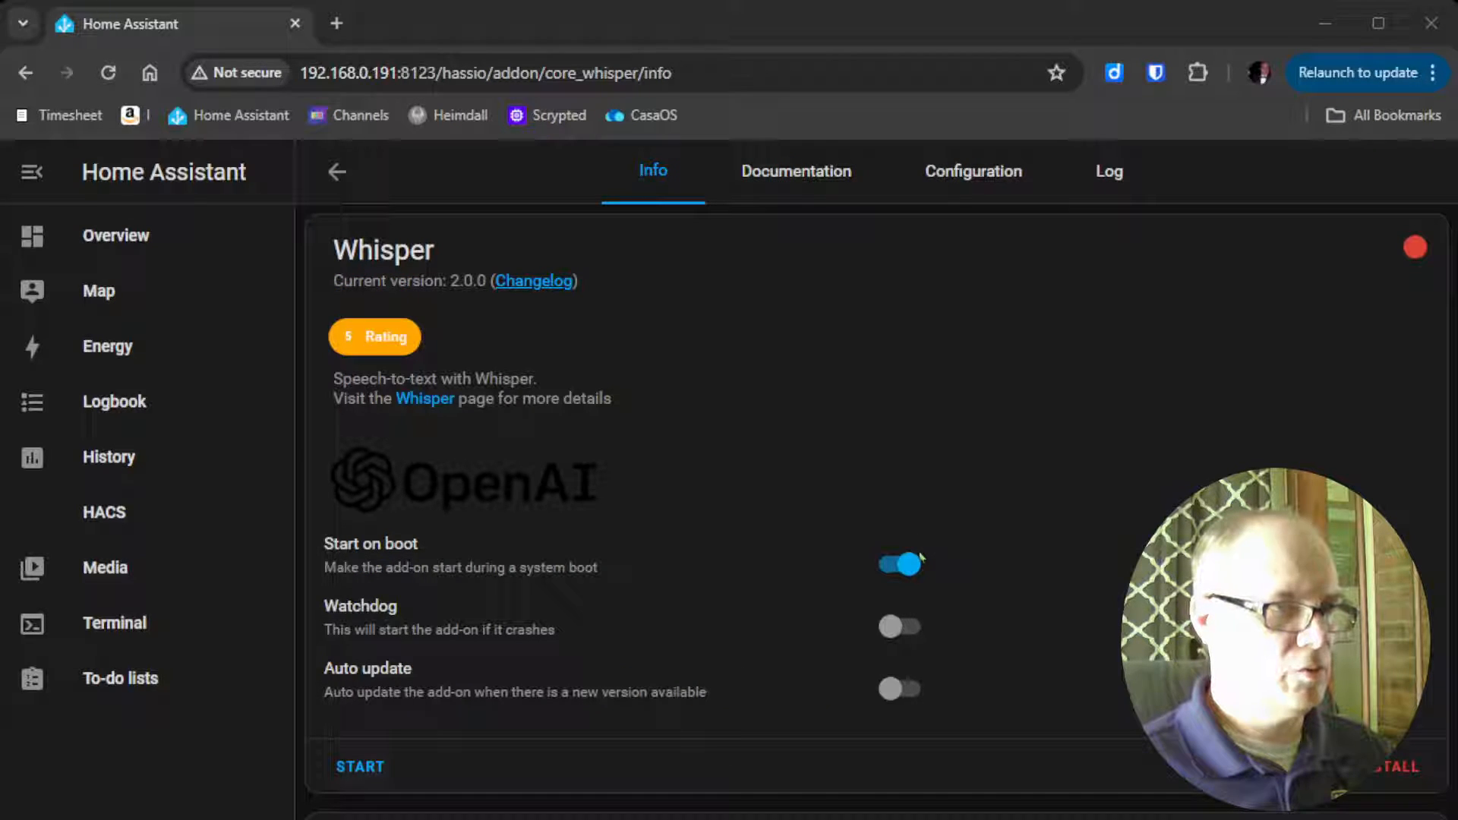
{"action": "left_click", "coordinate": [360, 767]}
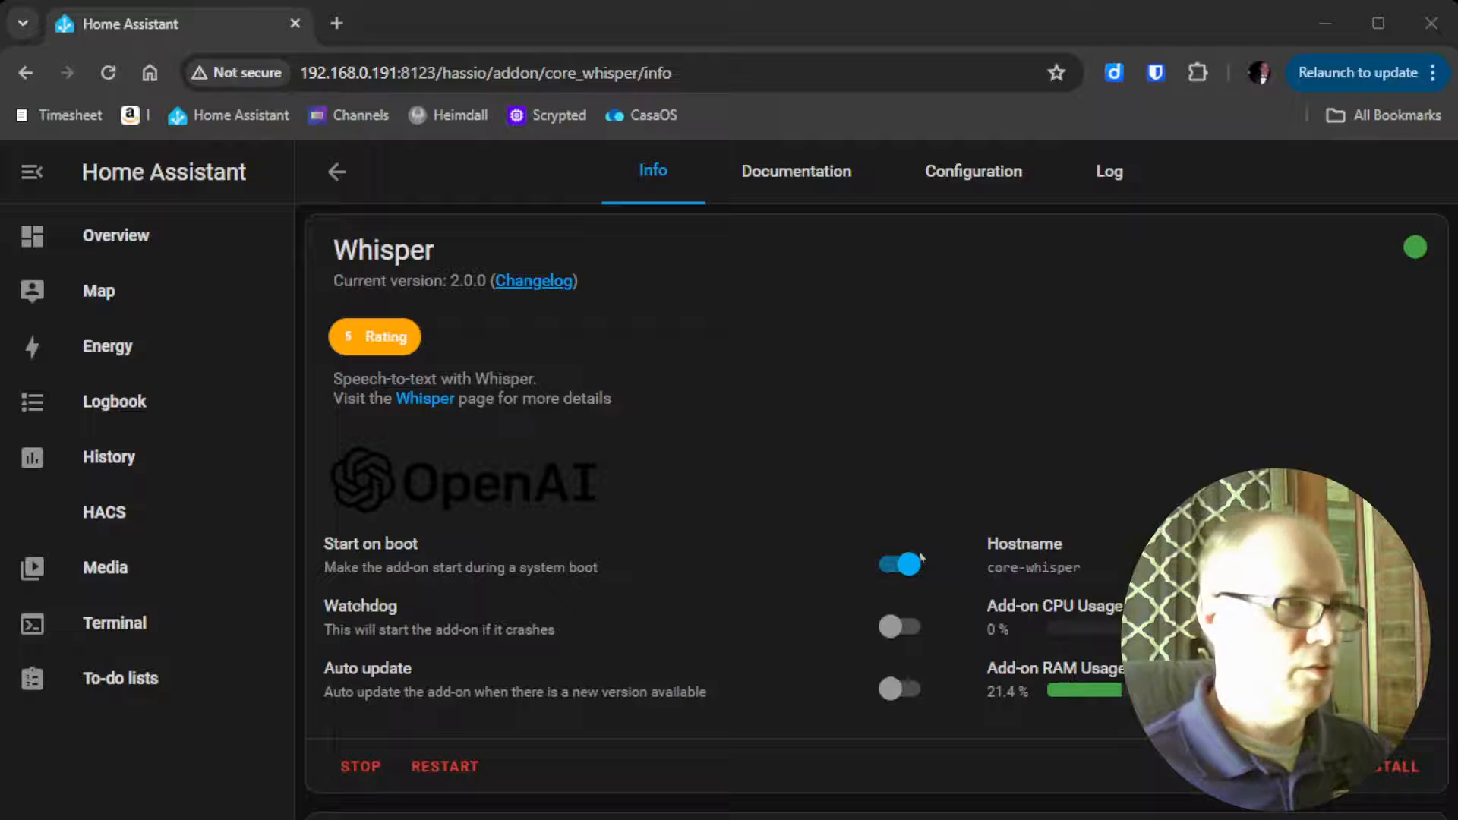
Search the Add-on Store for "open", and install and start the openWakeWord add-on
{"action": "left_click", "coordinate": [344, 185]}
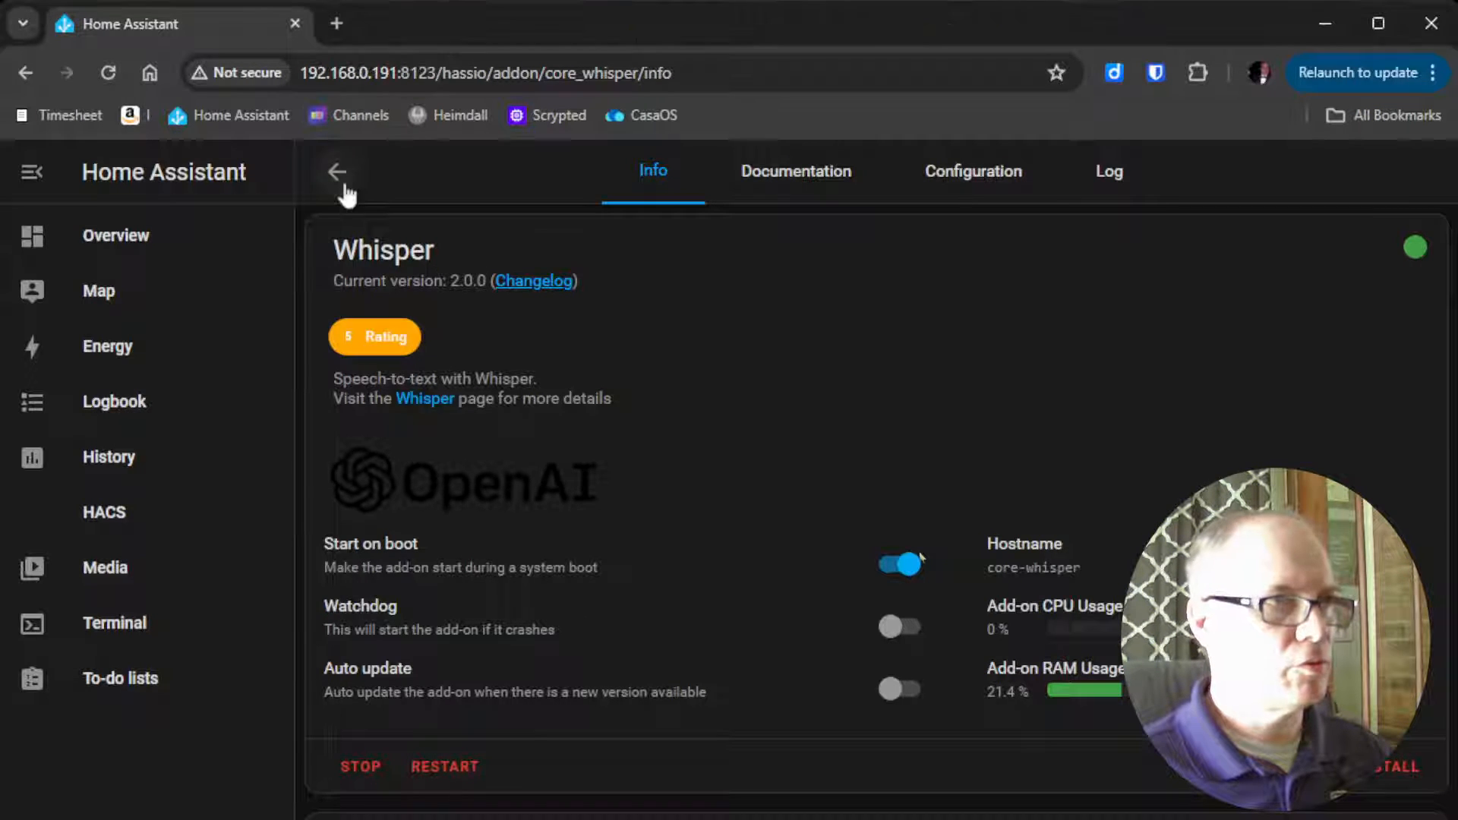
{"action": "left_click", "coordinate": [339, 176]}
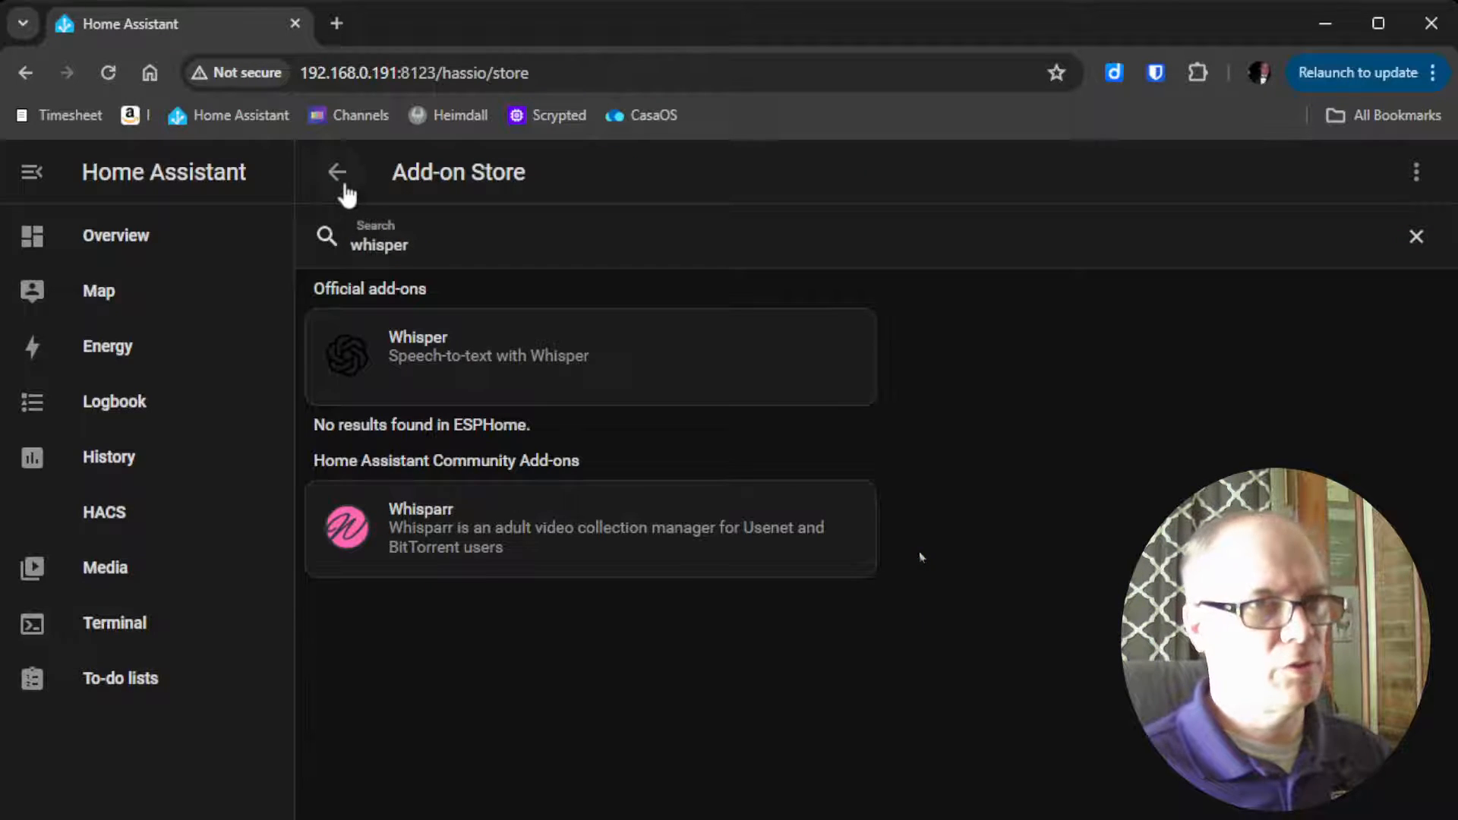
{"action": "double_click", "coordinate": [447, 257]}
{"action": "type", "text": "open"}
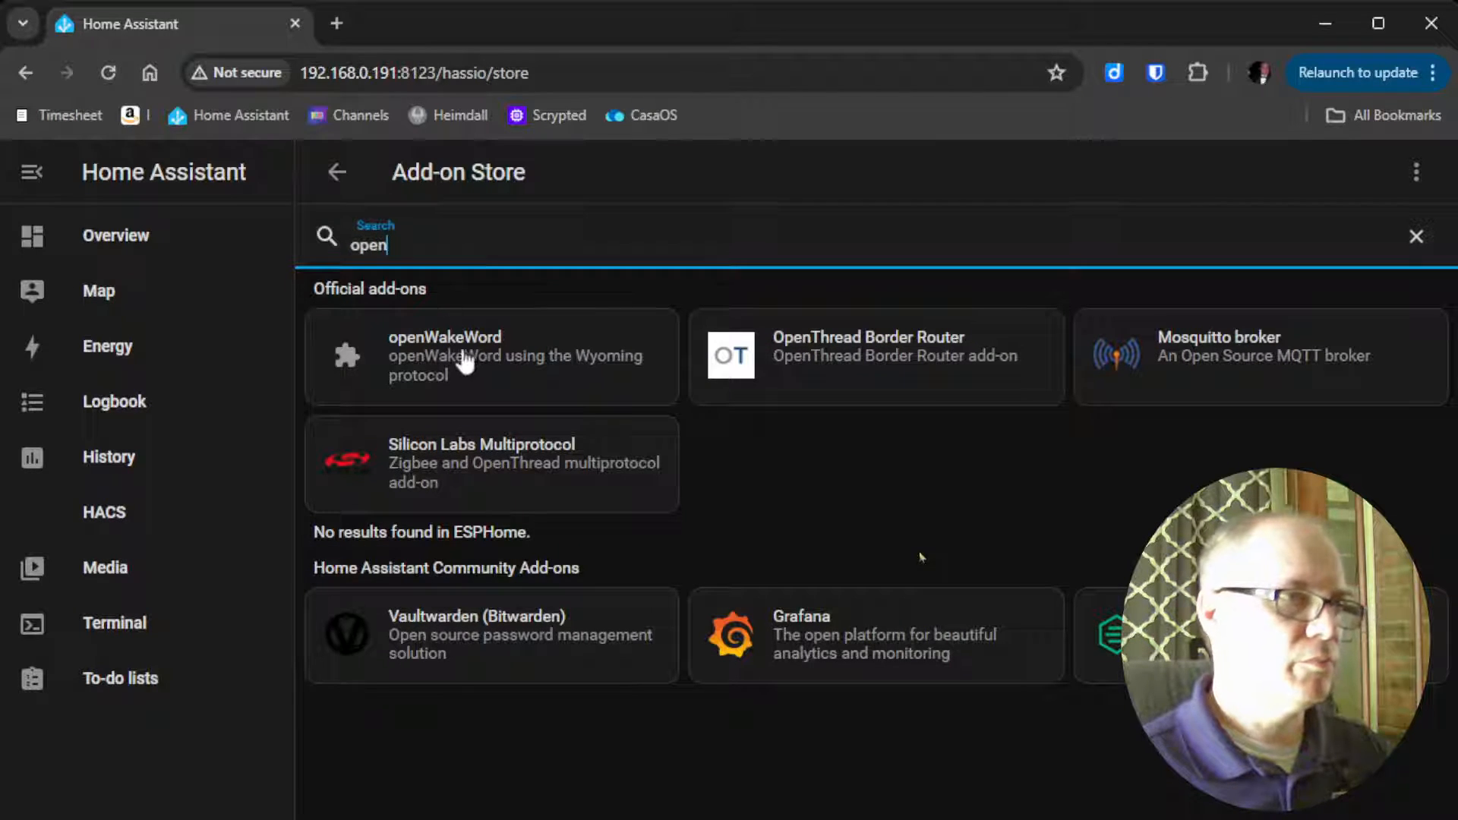
{"action": "left_click", "coordinate": [466, 363]}
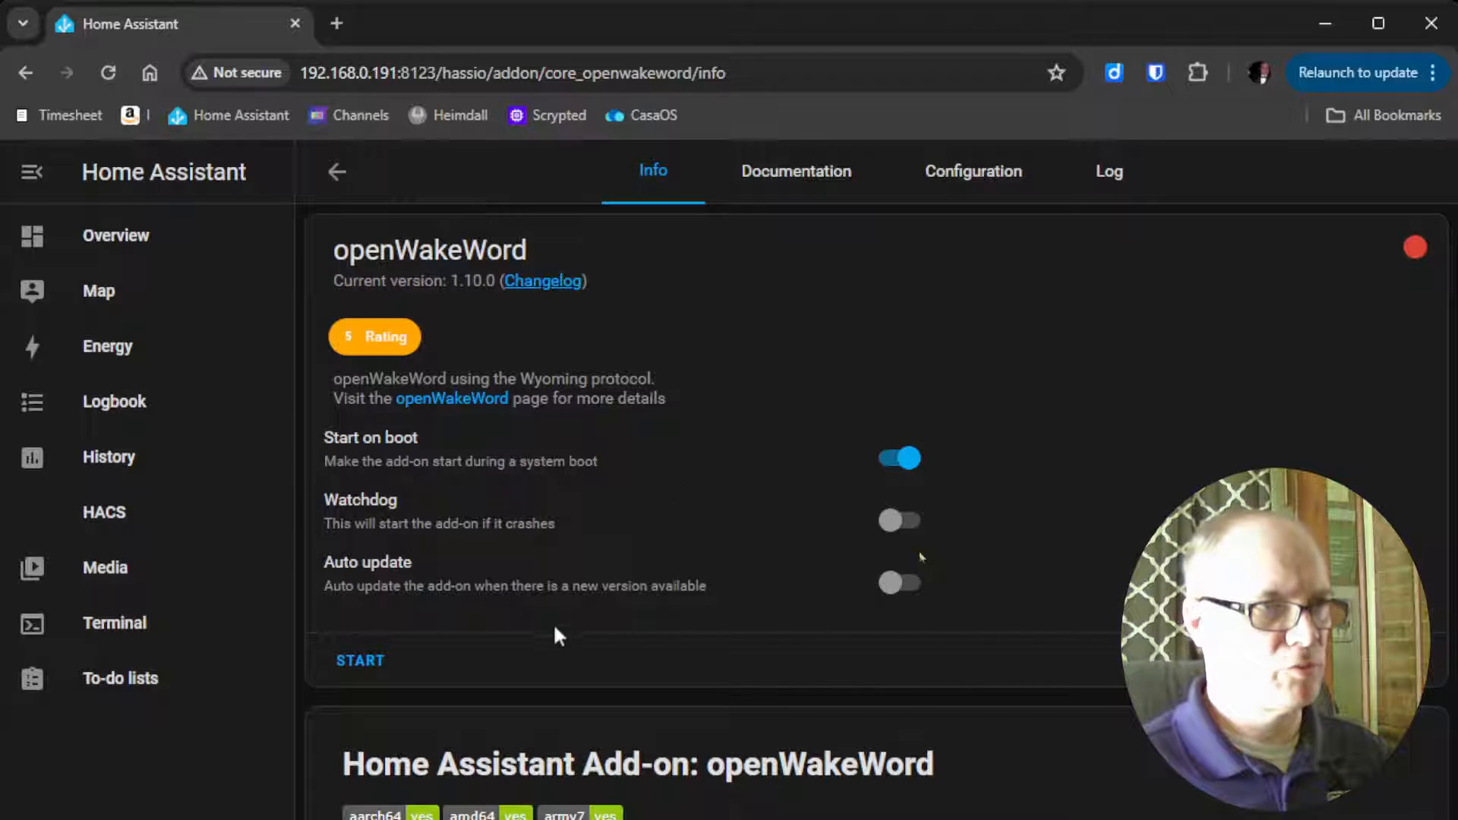
{"action": "left_click", "coordinate": [360, 667]}
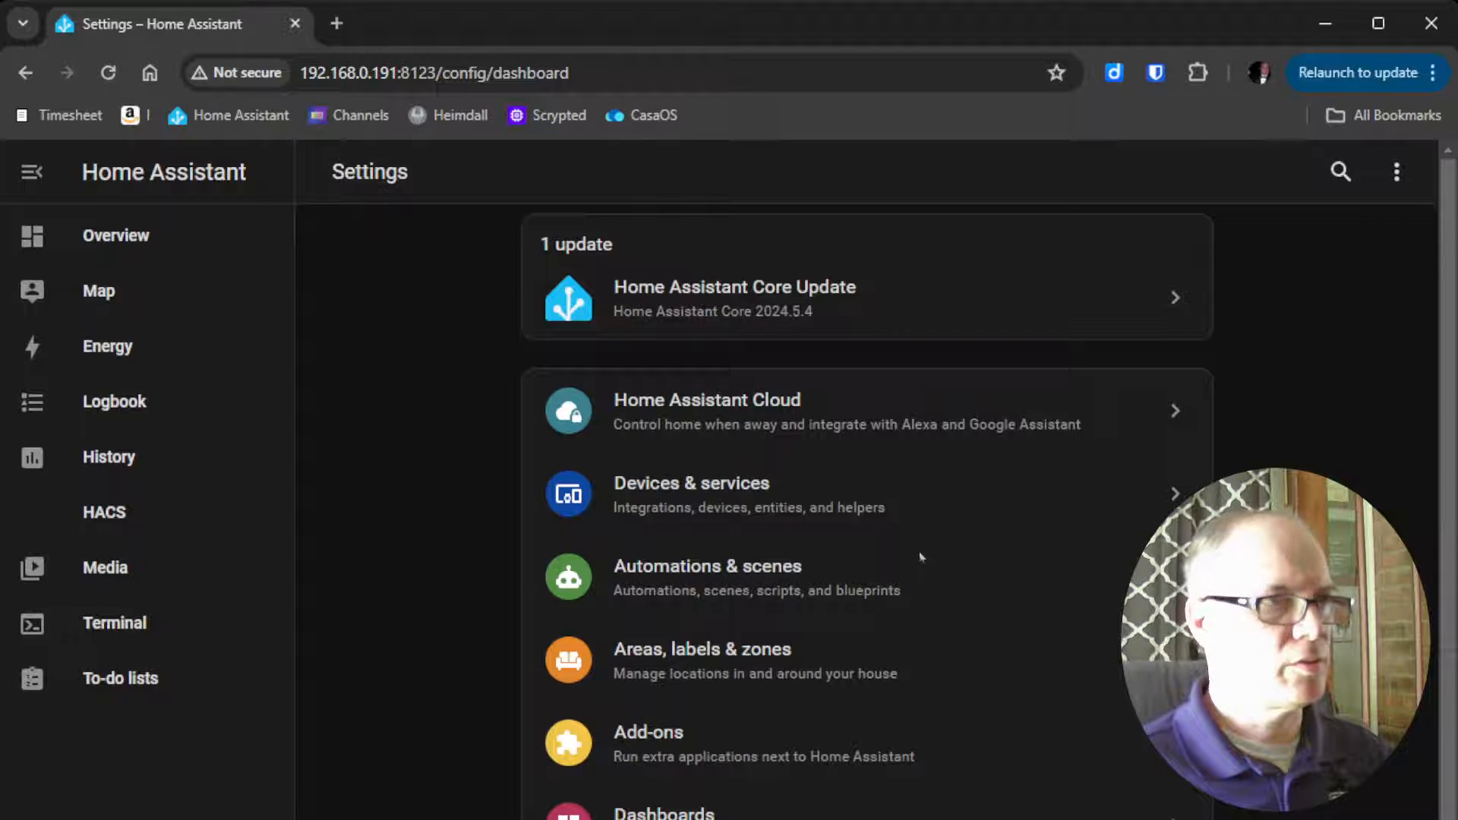
Add the discovered Piper service as a Wyoming Protocol integration under Devices & services
{"action": "left_click", "coordinate": [767, 494]}
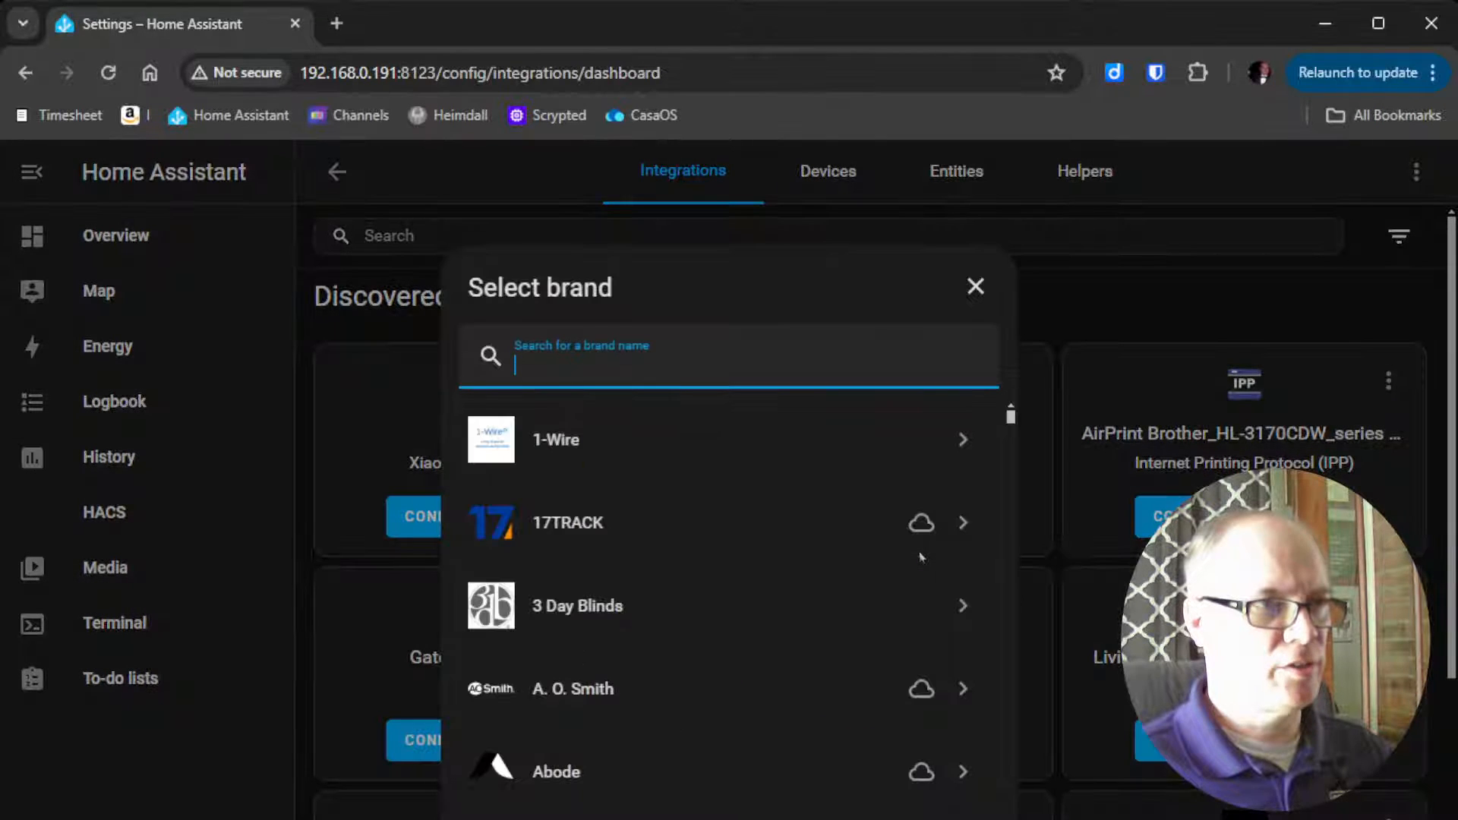
{"action": "type", "text": "wy"}
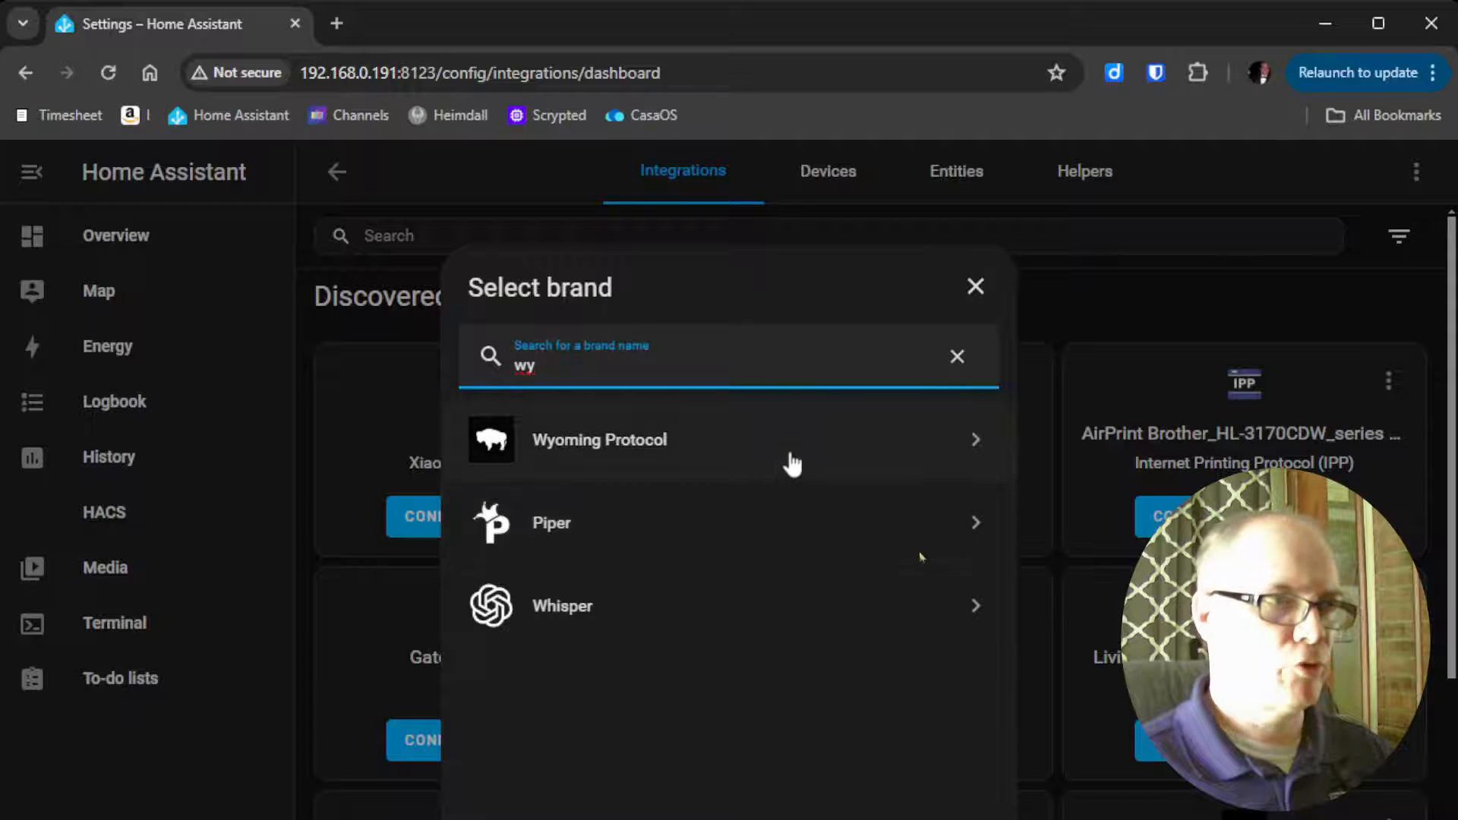
{"action": "left_click", "coordinate": [792, 463]}
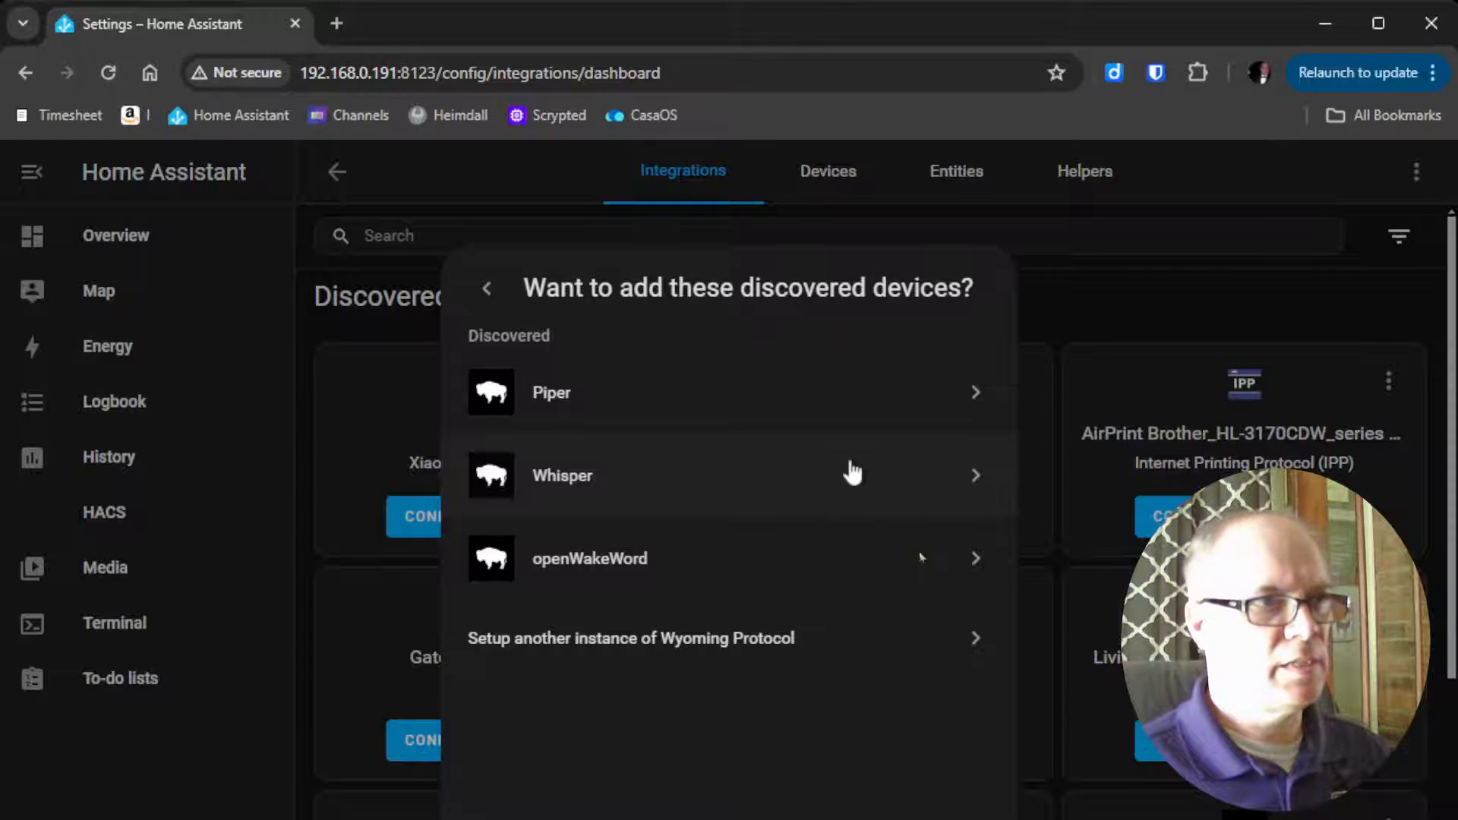
{"action": "left_click", "coordinate": [870, 407]}
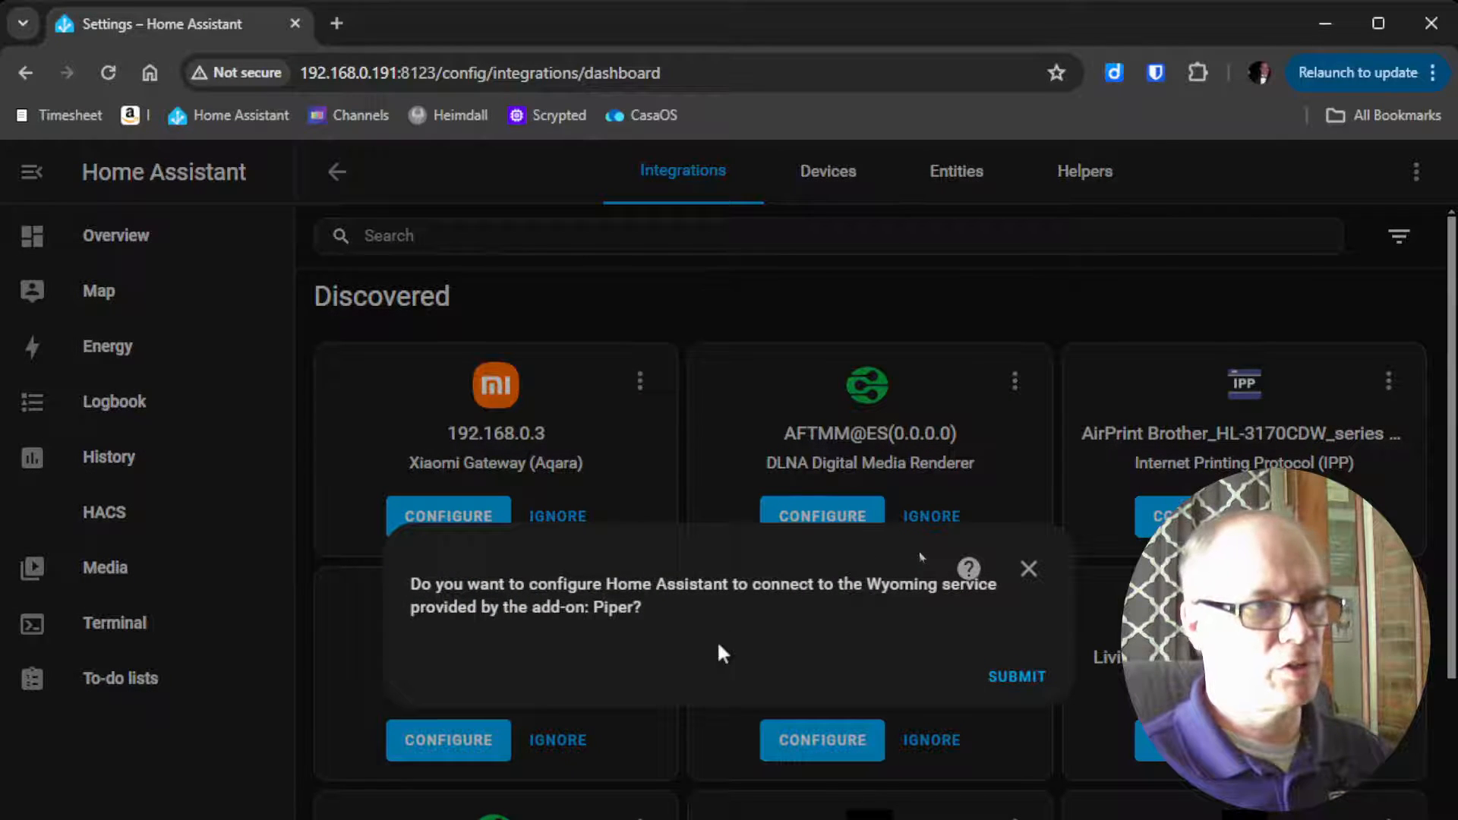
{"action": "left_click", "coordinate": [1004, 684]}
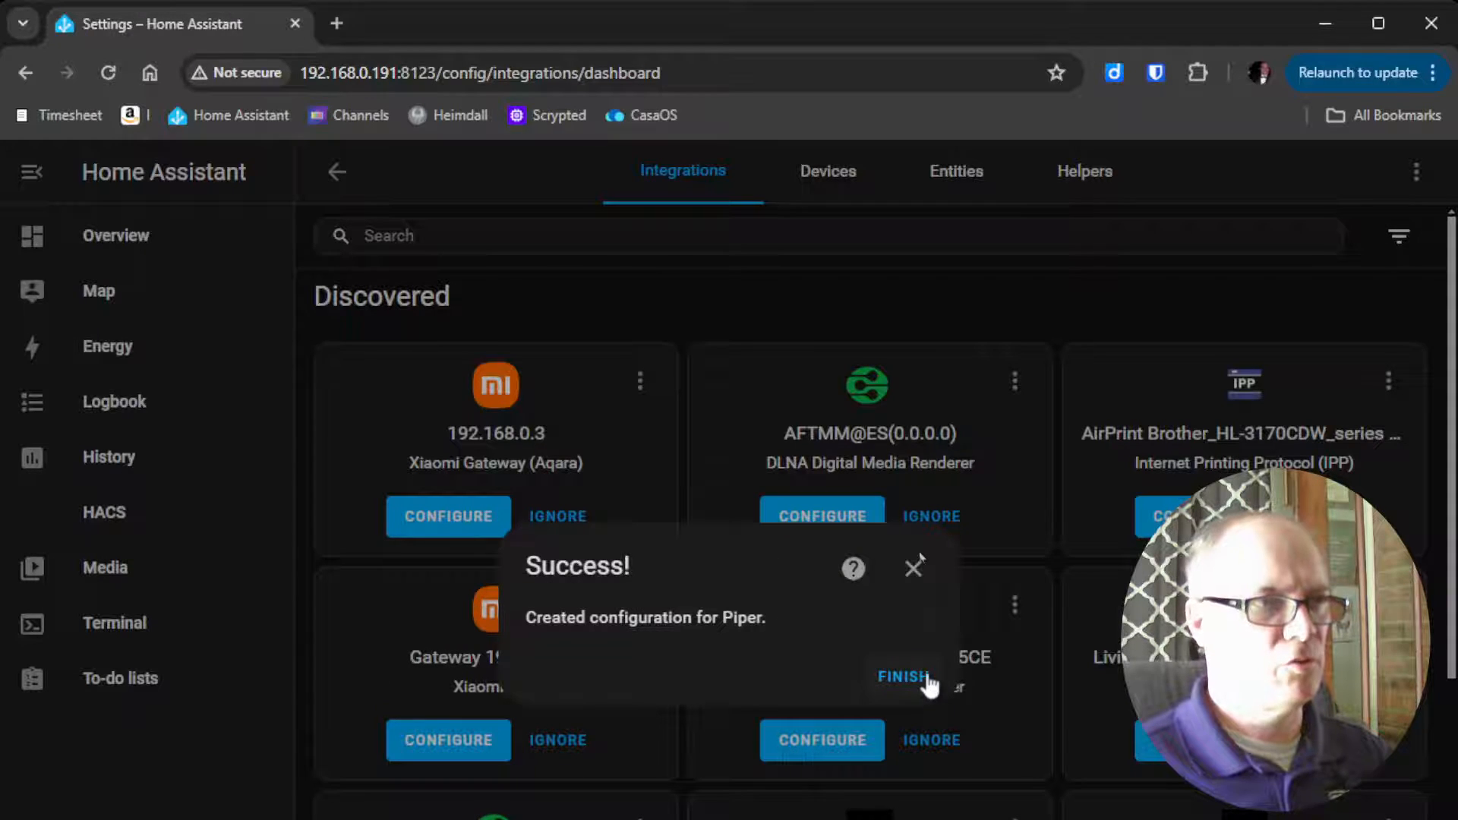
{"action": "left_click", "coordinate": [930, 683]}
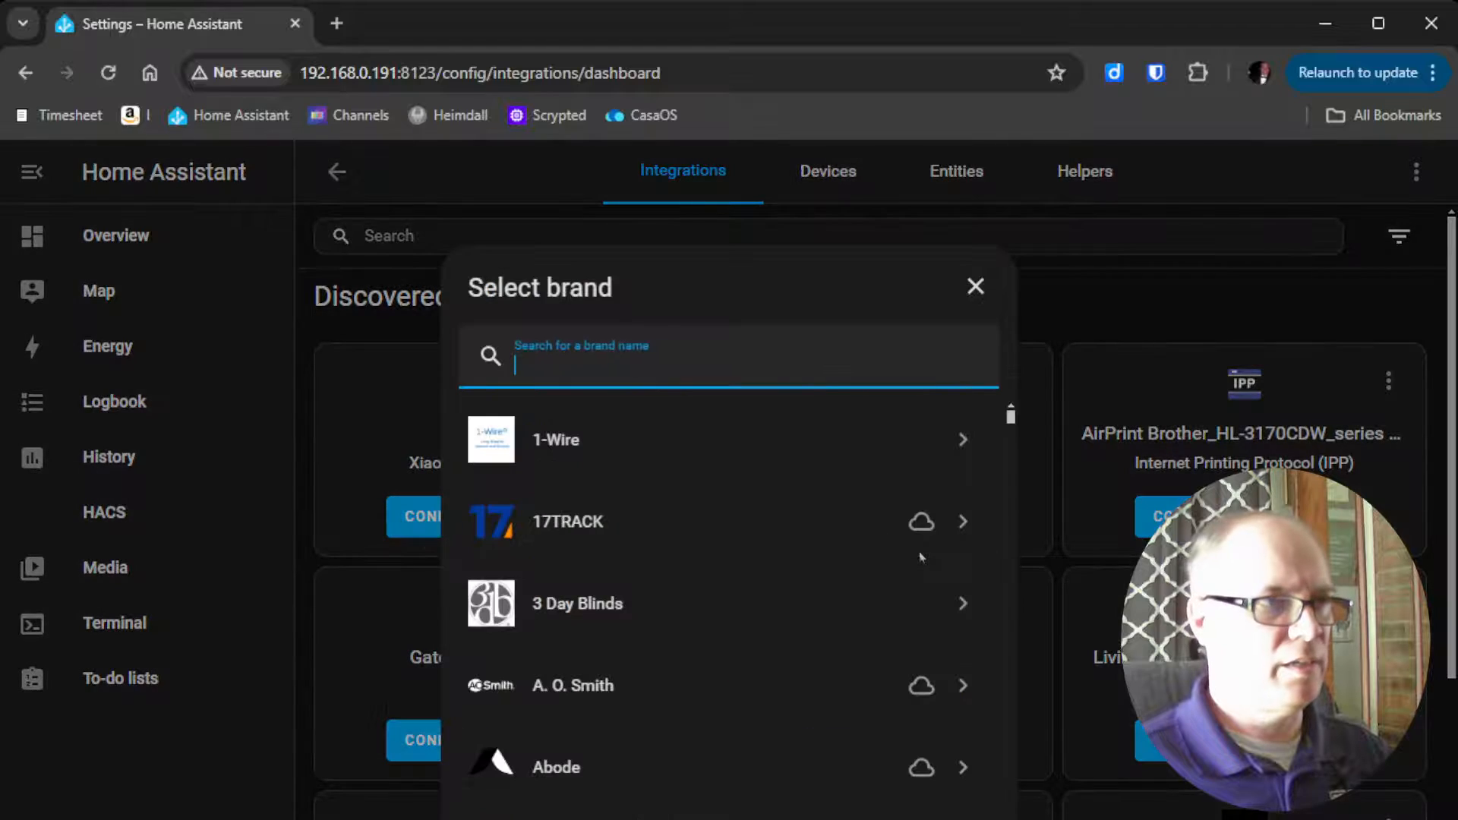
Add the discovered Whisper service through the Wyoming Protocol integration
{"action": "type", "text": "wy"}
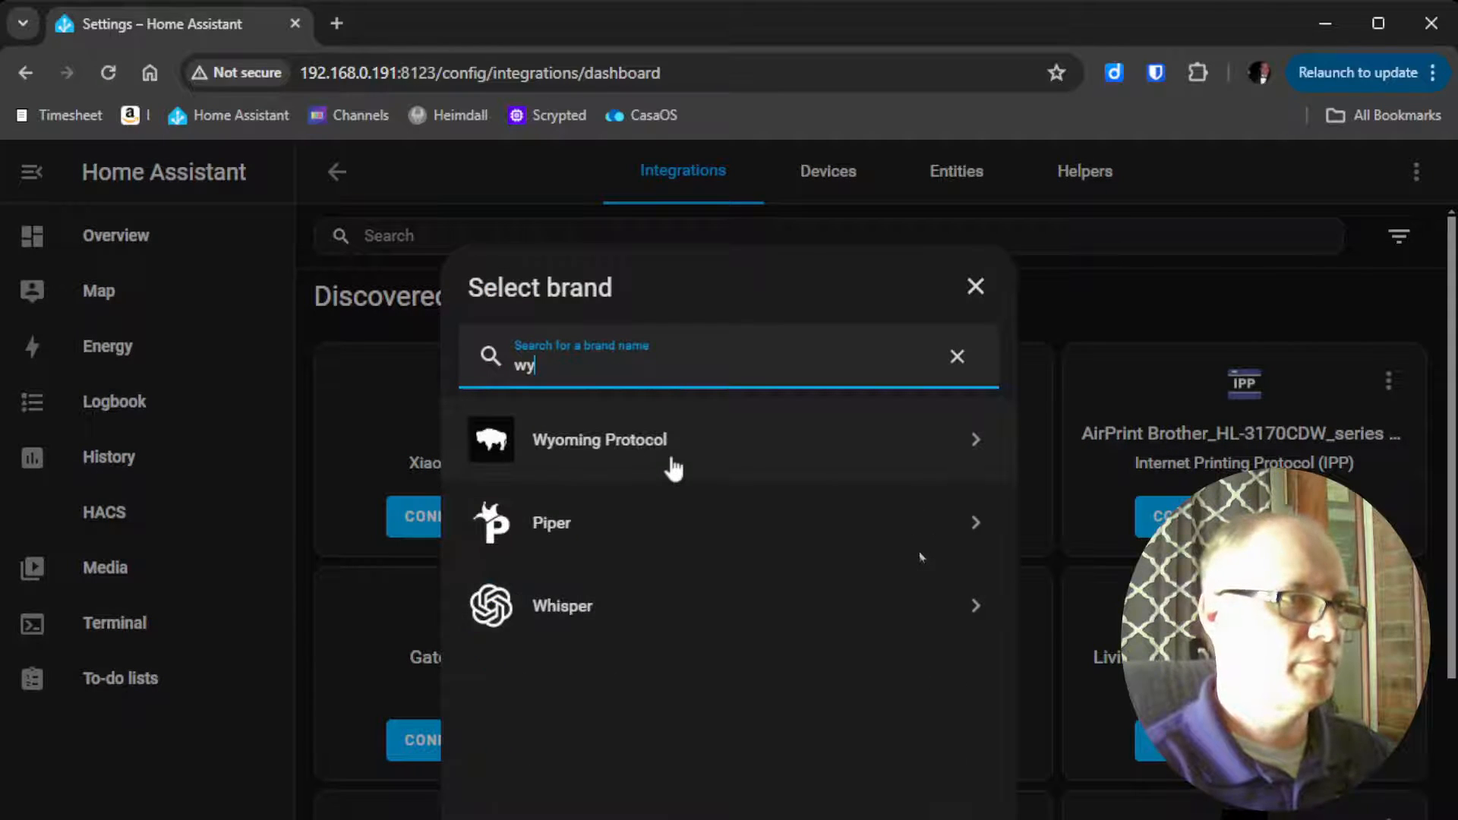
{"action": "left_click", "coordinate": [678, 465]}
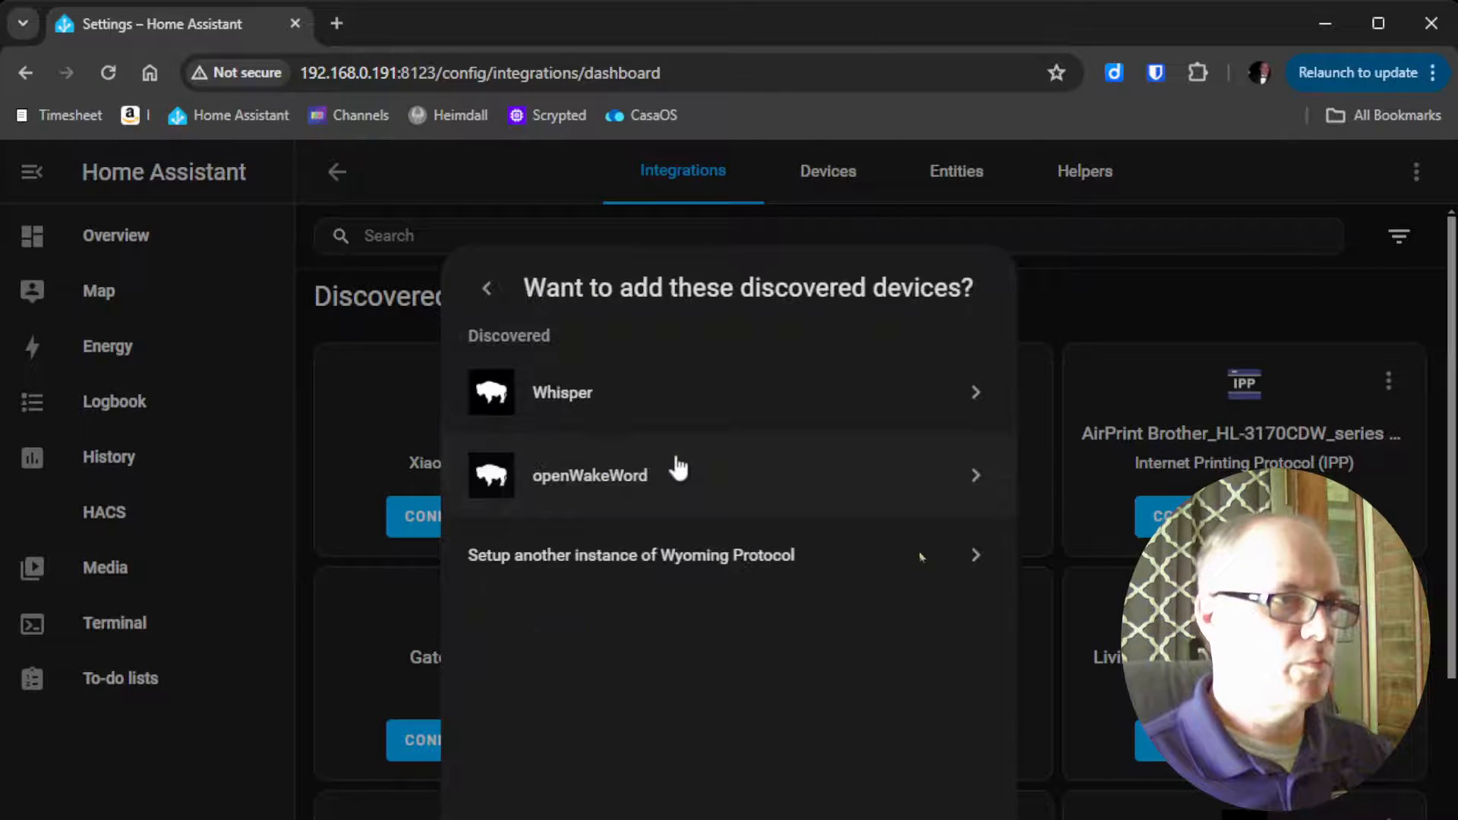
{"action": "left_click", "coordinate": [653, 405]}
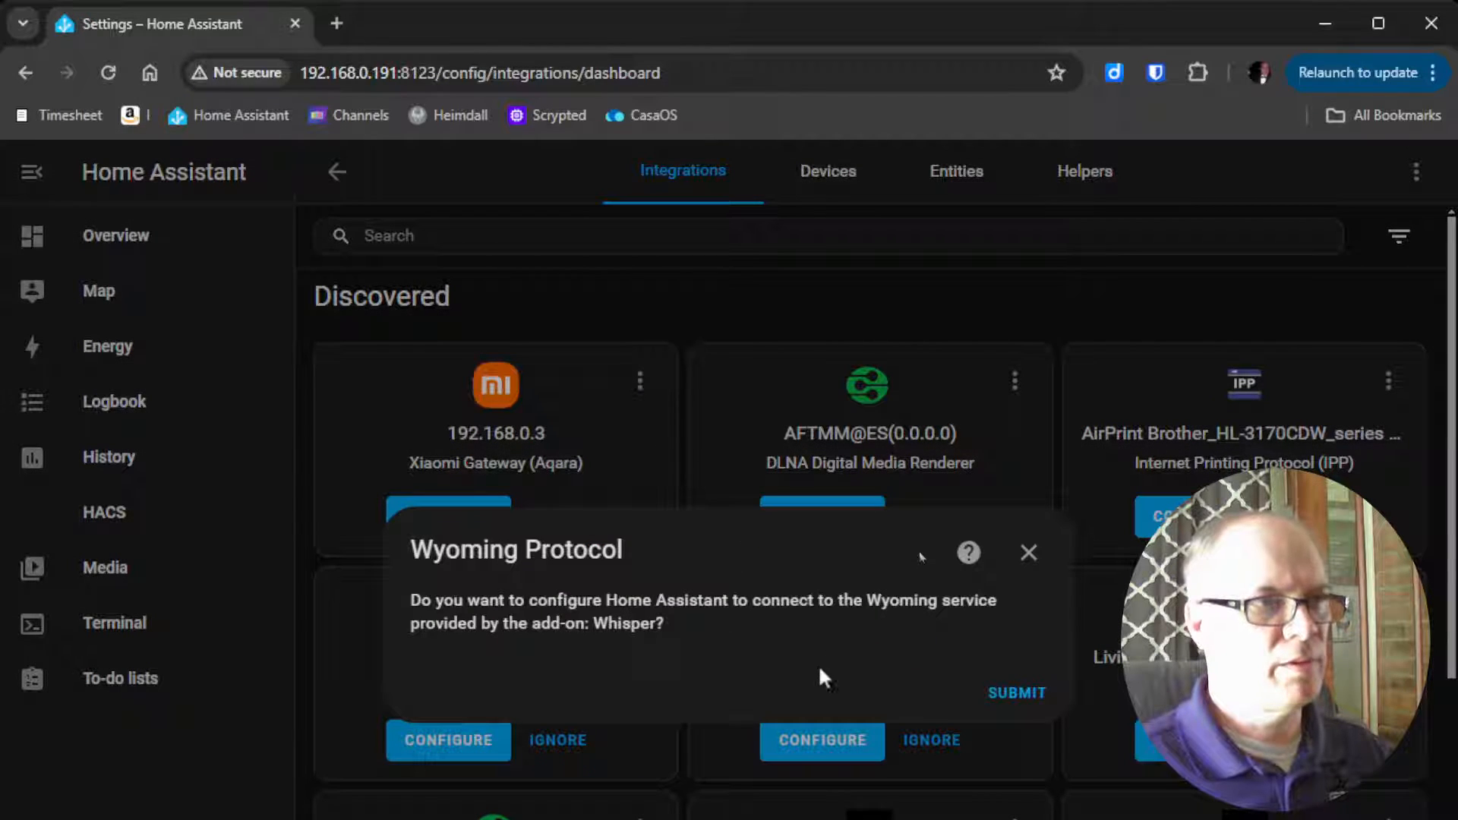
{"action": "left_click", "coordinate": [1014, 691]}
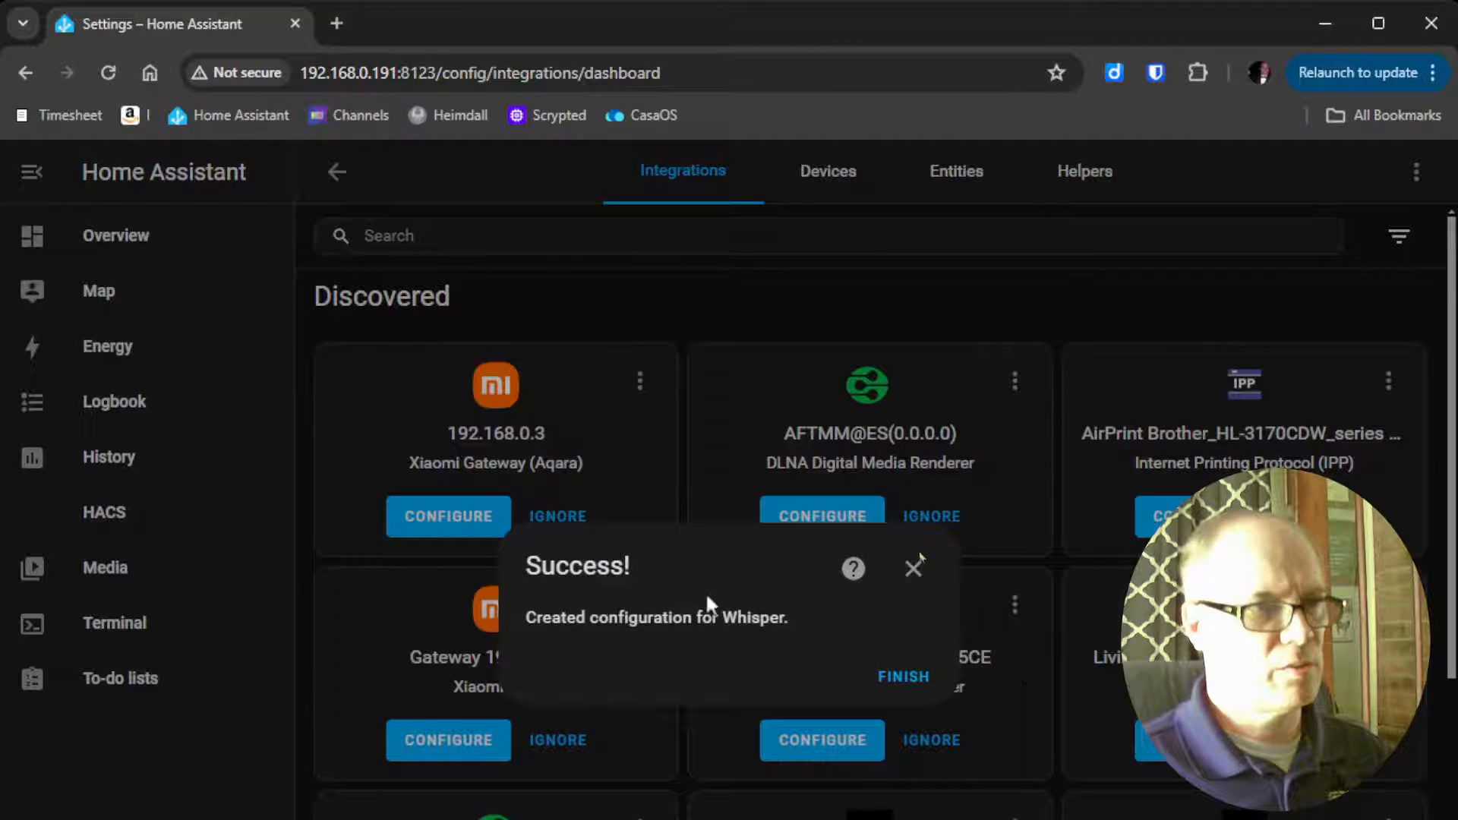
{"action": "left_click", "coordinate": [903, 675]}
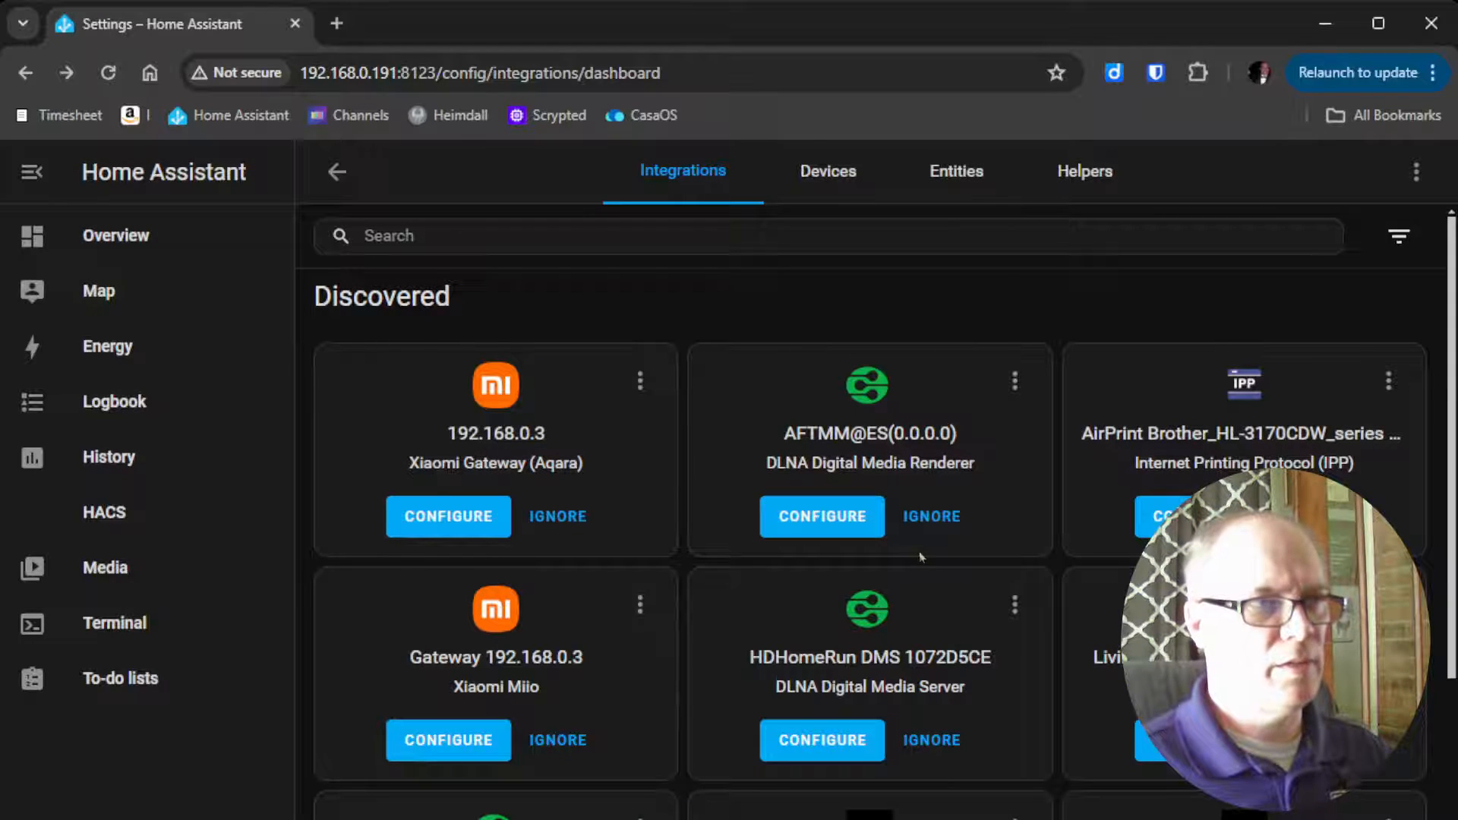
Add the discovered openWakeWord service through the Wyoming Protocol integration
{"action": "left_click", "coordinate": [1329, 798]}
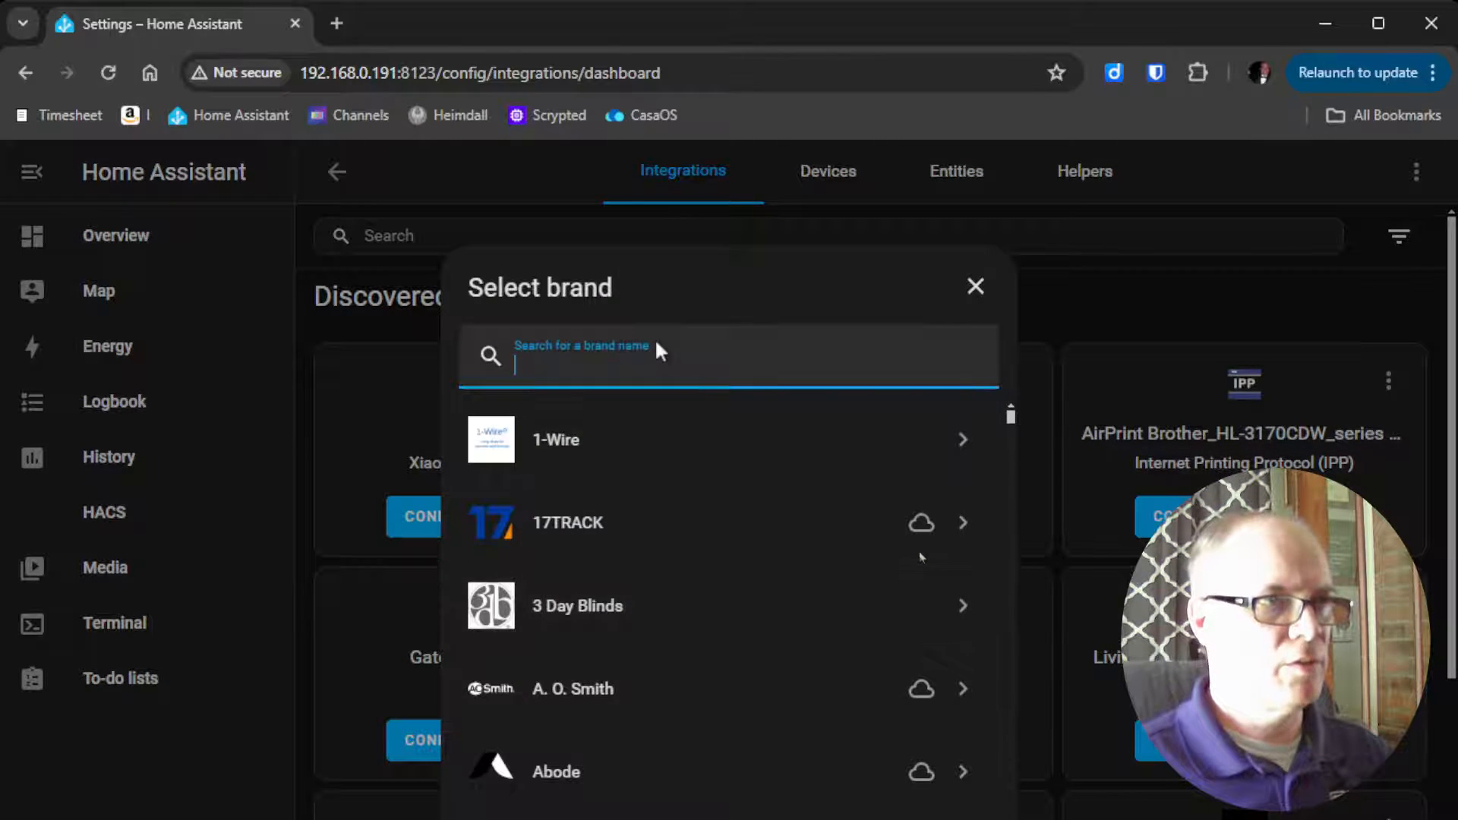
{"action": "type", "text": "wy"}
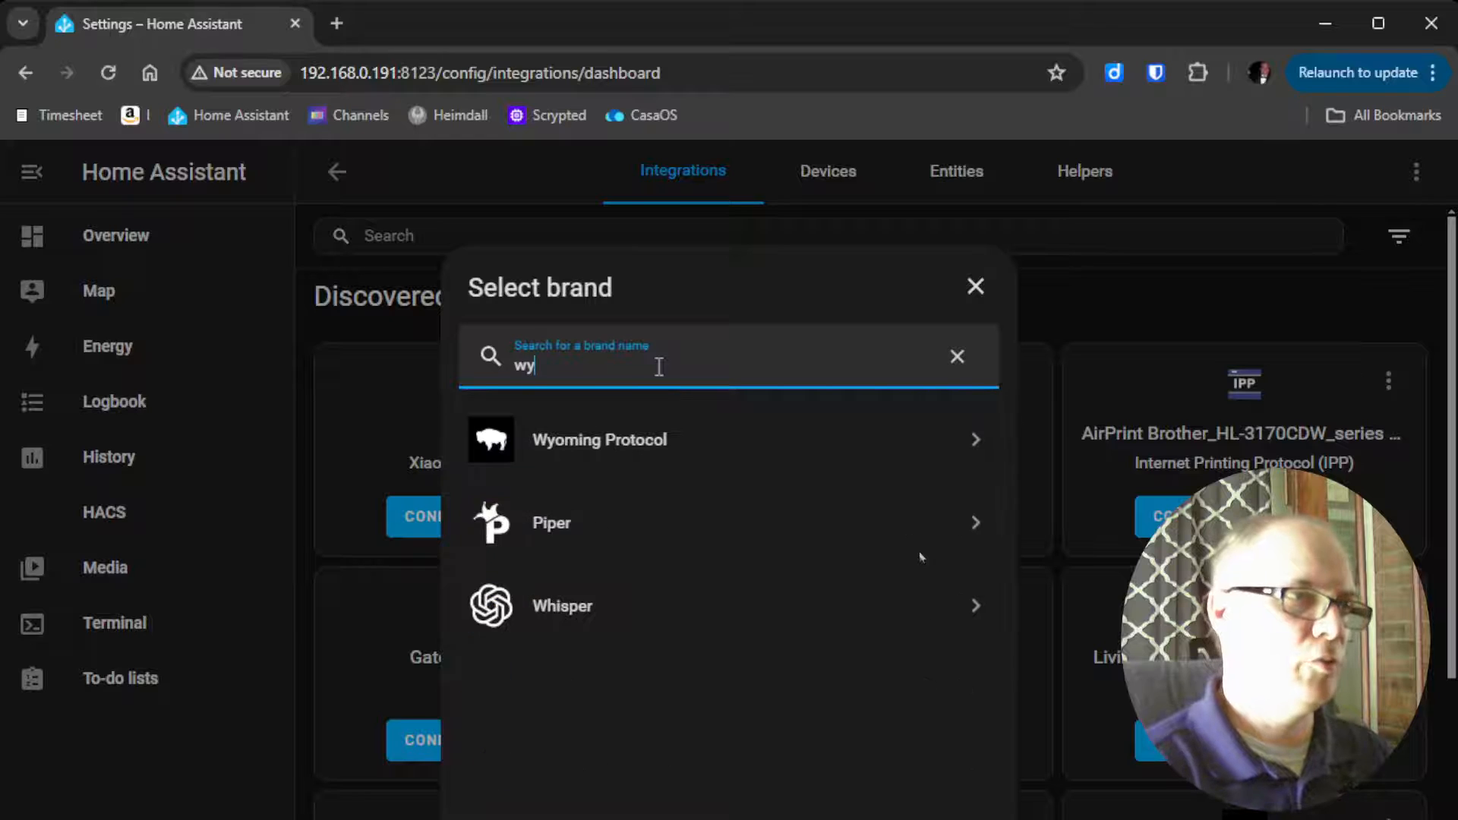
{"action": "type", "text": "om"}
{"action": "left_click", "coordinate": [652, 431]}
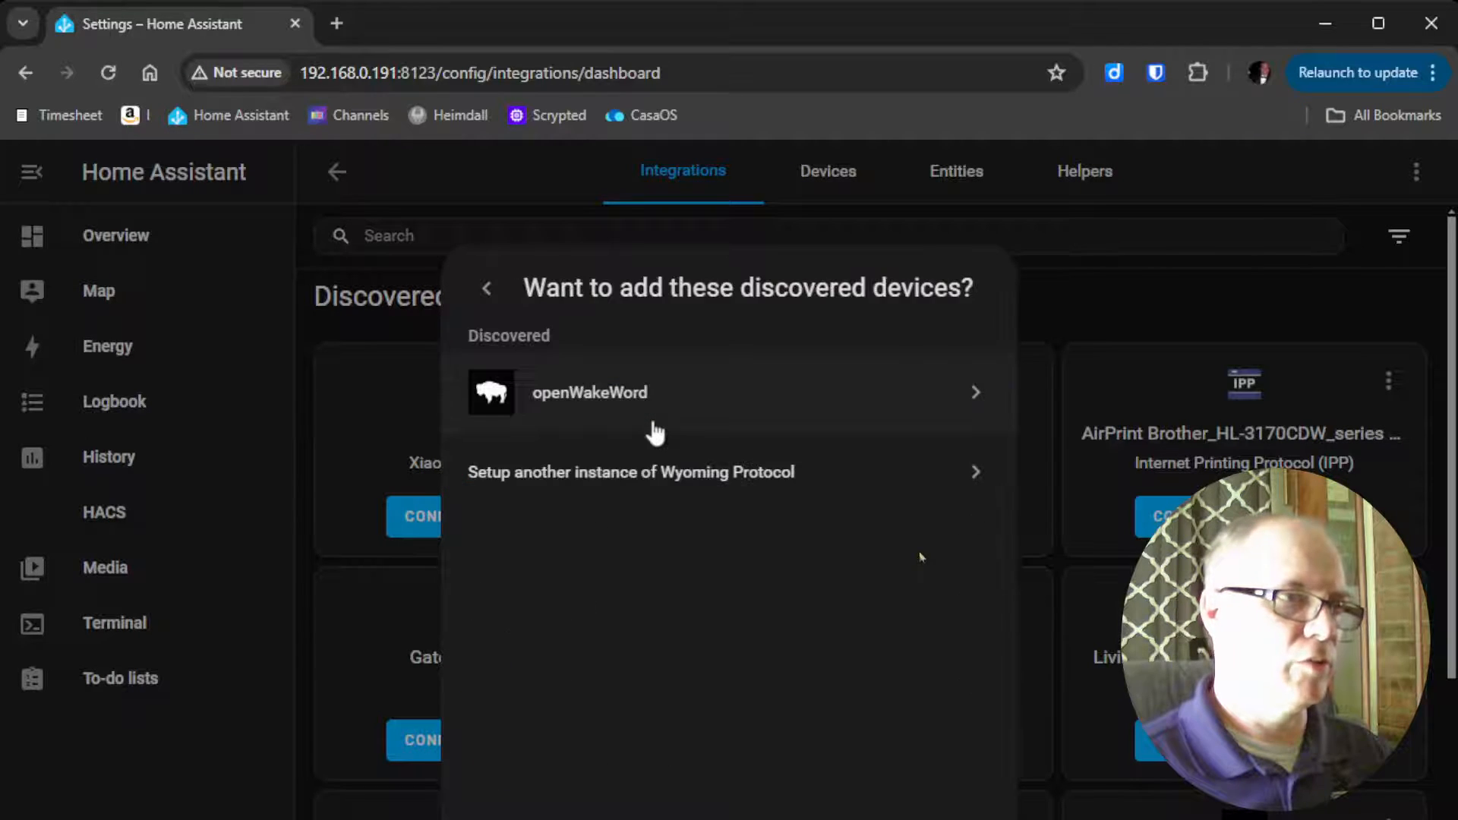
{"action": "left_click", "coordinate": [658, 422]}
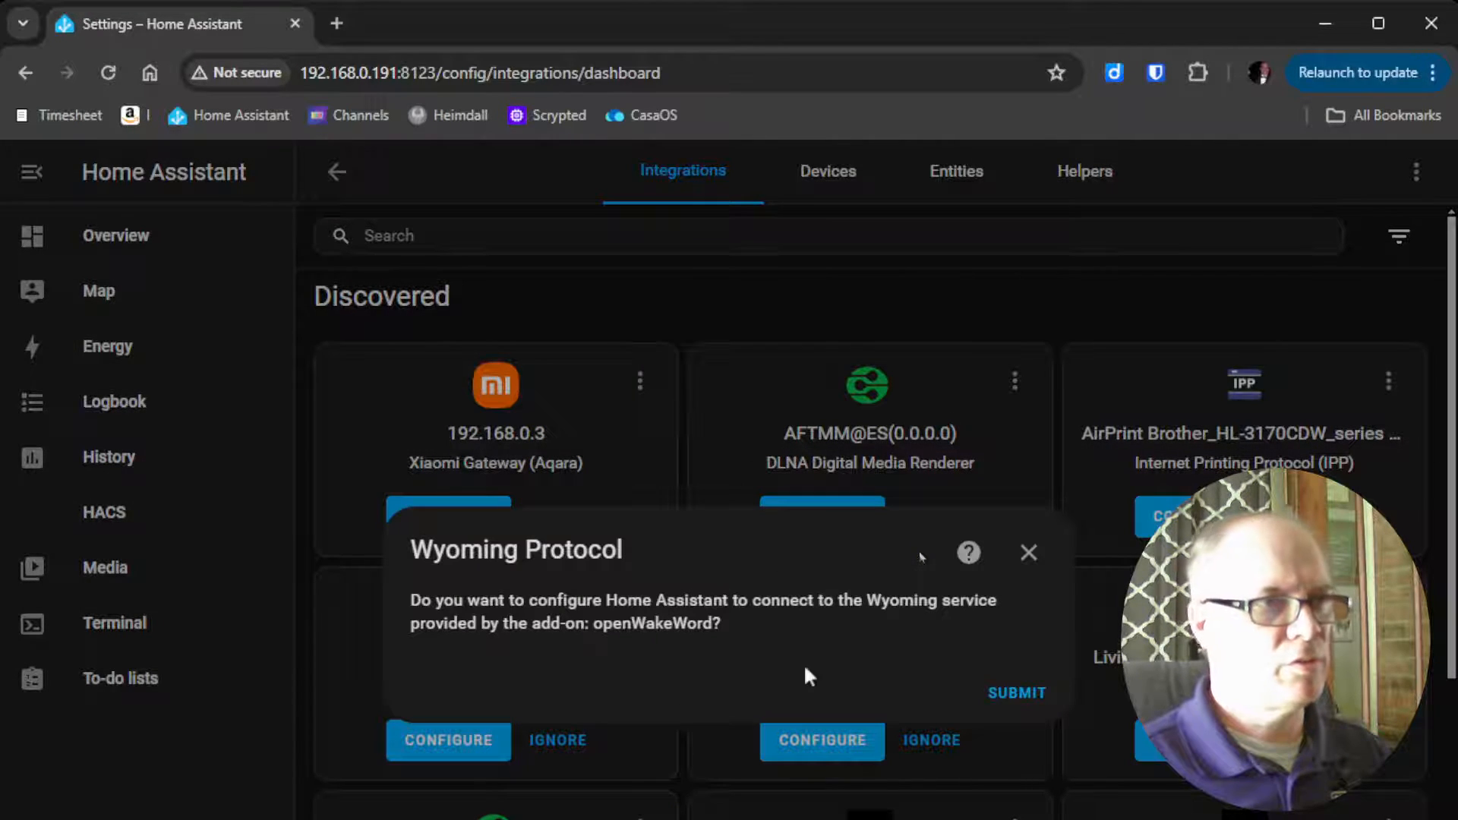
{"action": "left_click", "coordinate": [1012, 695]}
{"action": "left_click", "coordinate": [921, 688]}
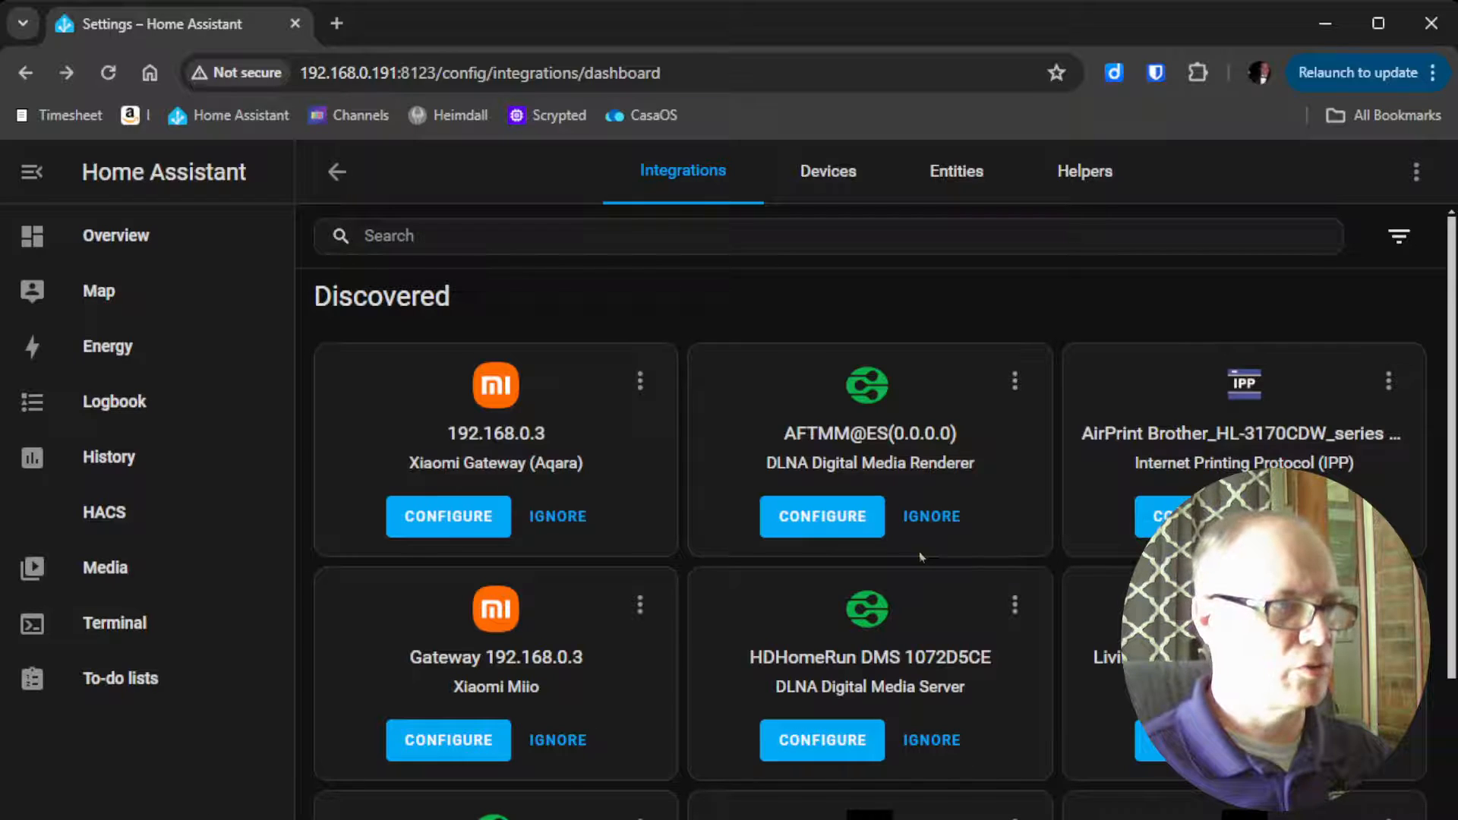
Open the Home Assistant assistant in the voice assistants settings and rename it "Ok Nabu"
{"action": "left_click", "coordinate": [114, 819]}
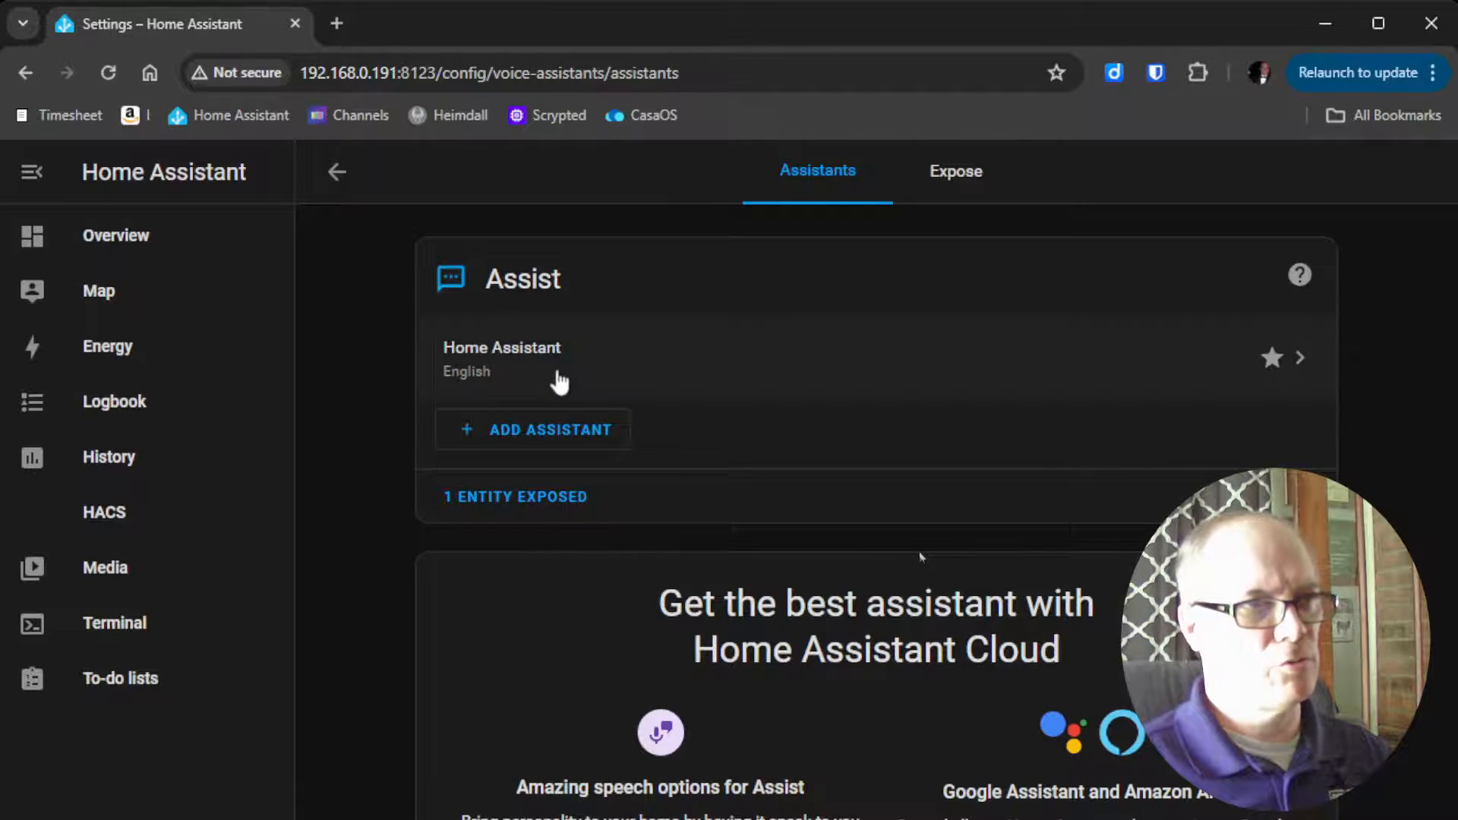
{"action": "left_click", "coordinate": [618, 374]}
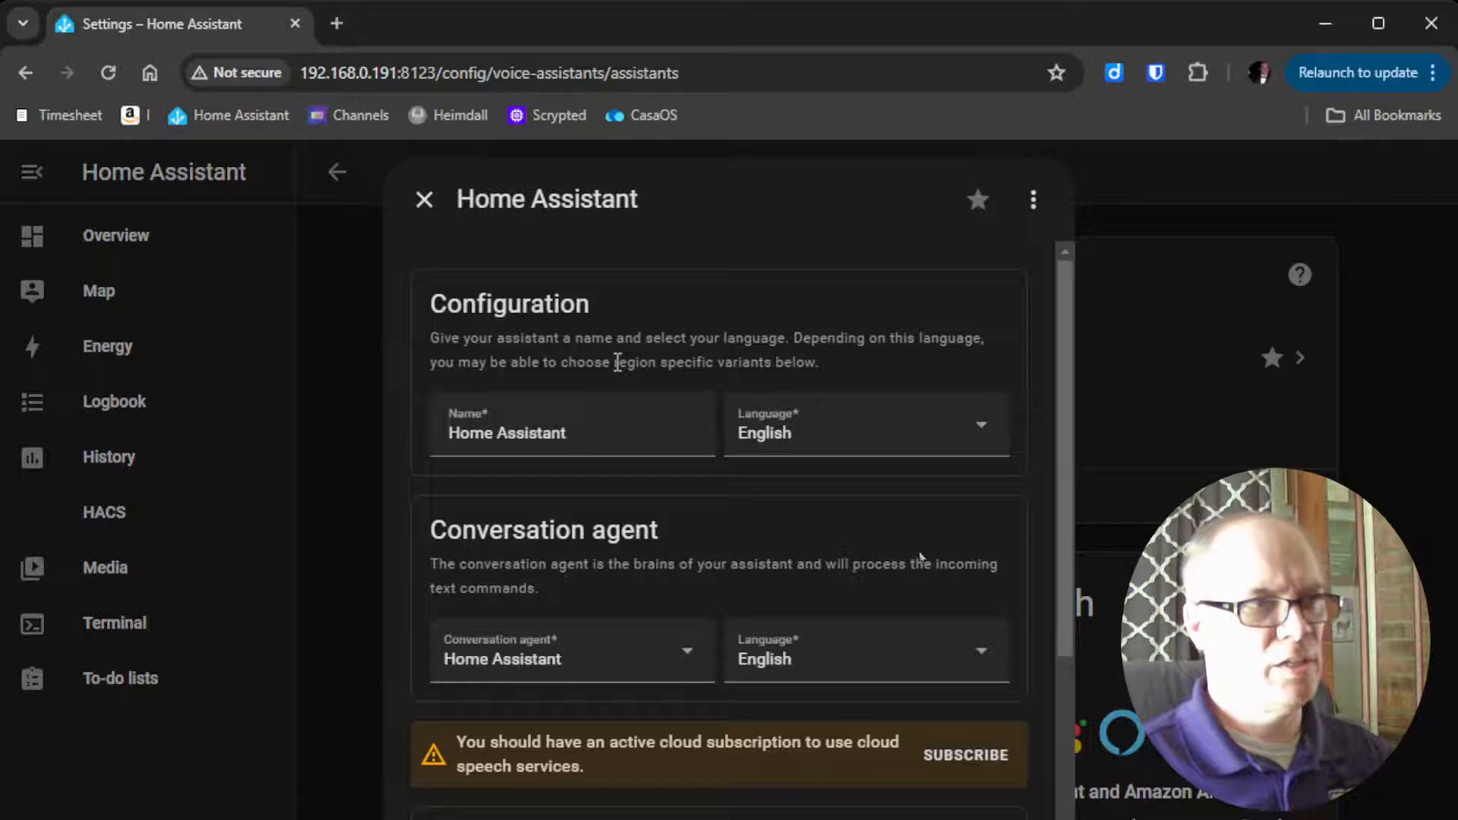
{"action": "left_click", "coordinate": [641, 411]}
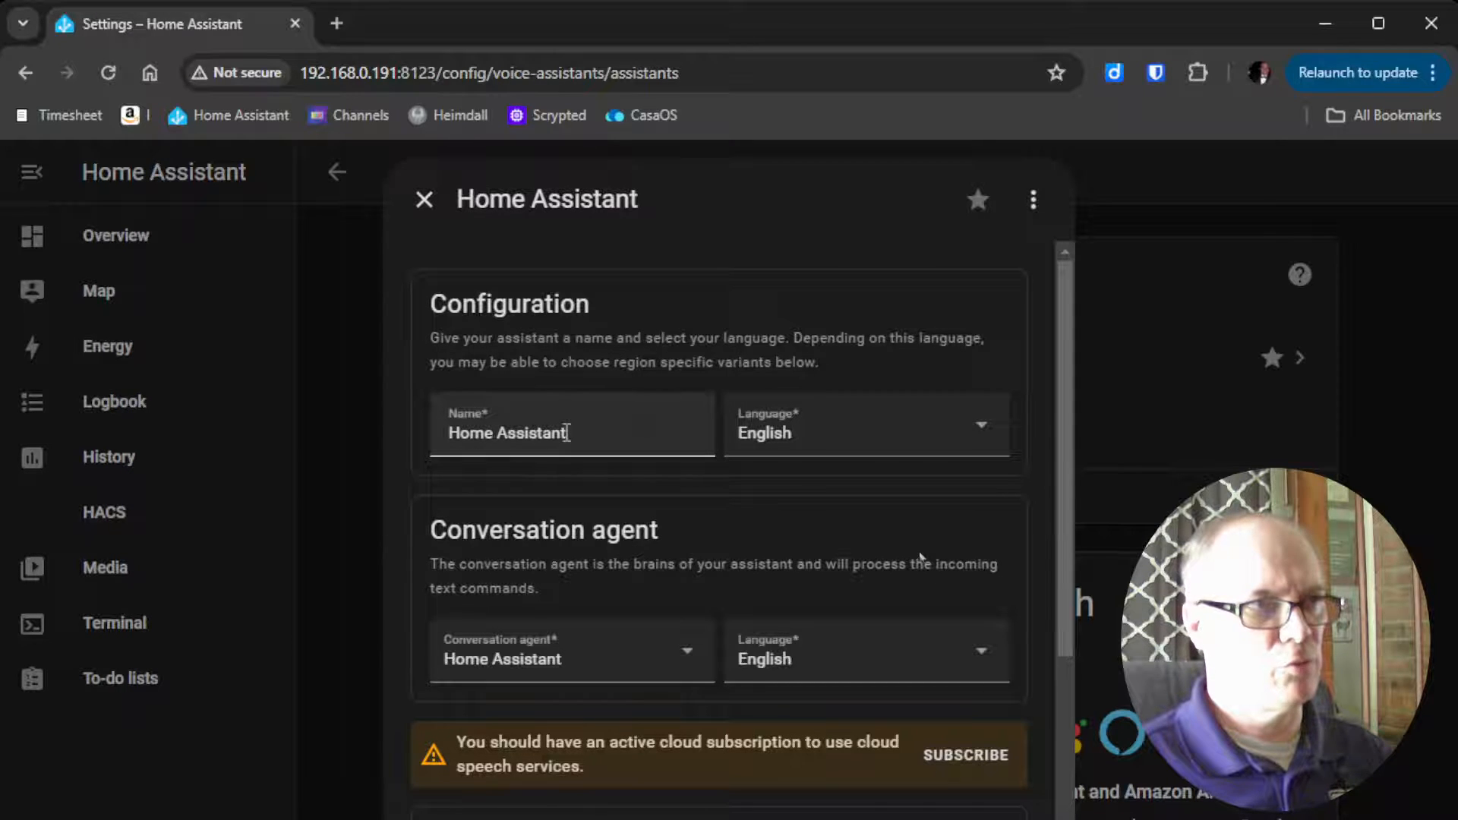
{"action": "triple_click", "coordinate": [613, 434]}
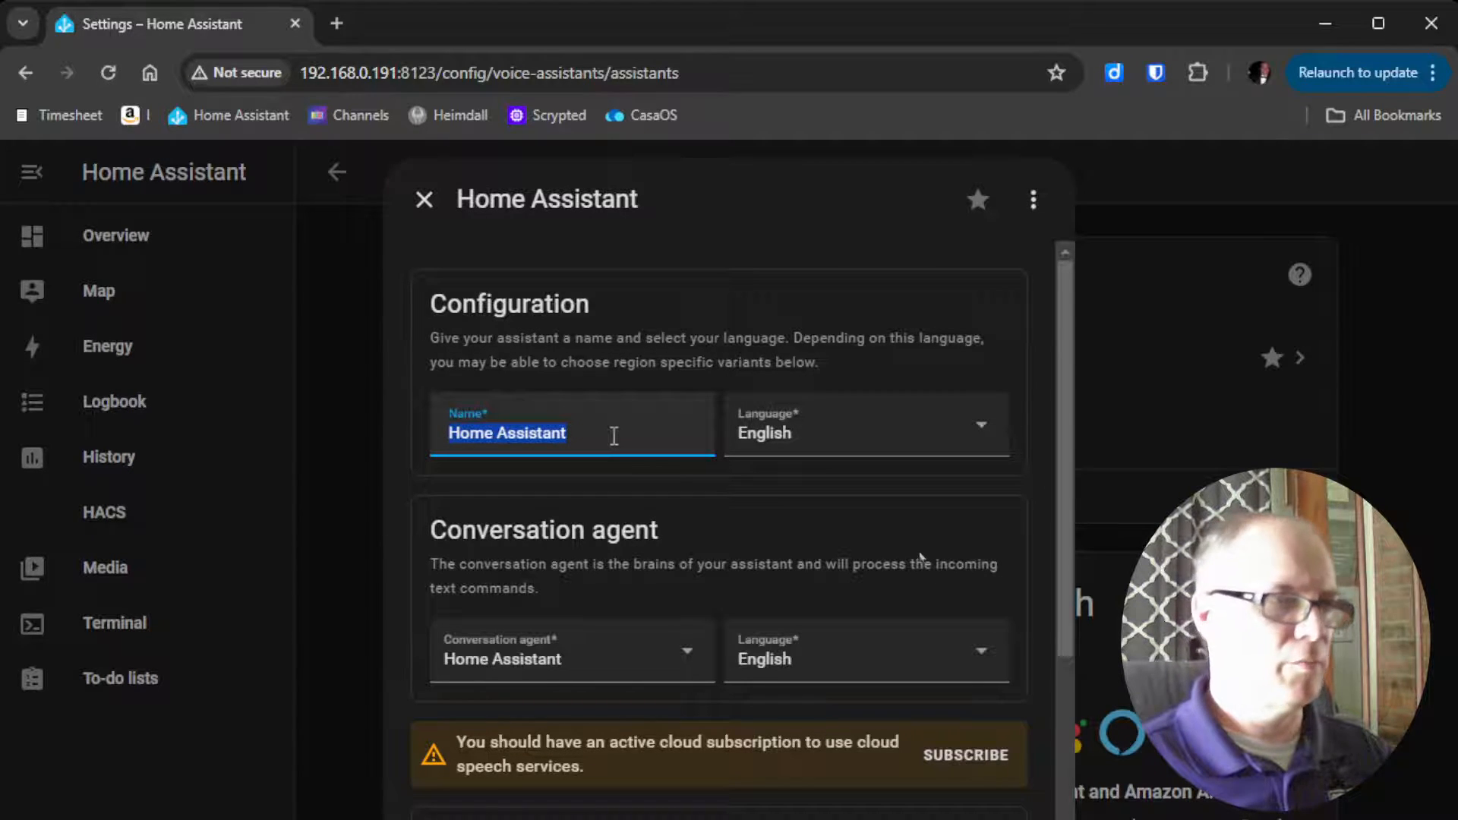
{"action": "type", "text": "Ok N"}
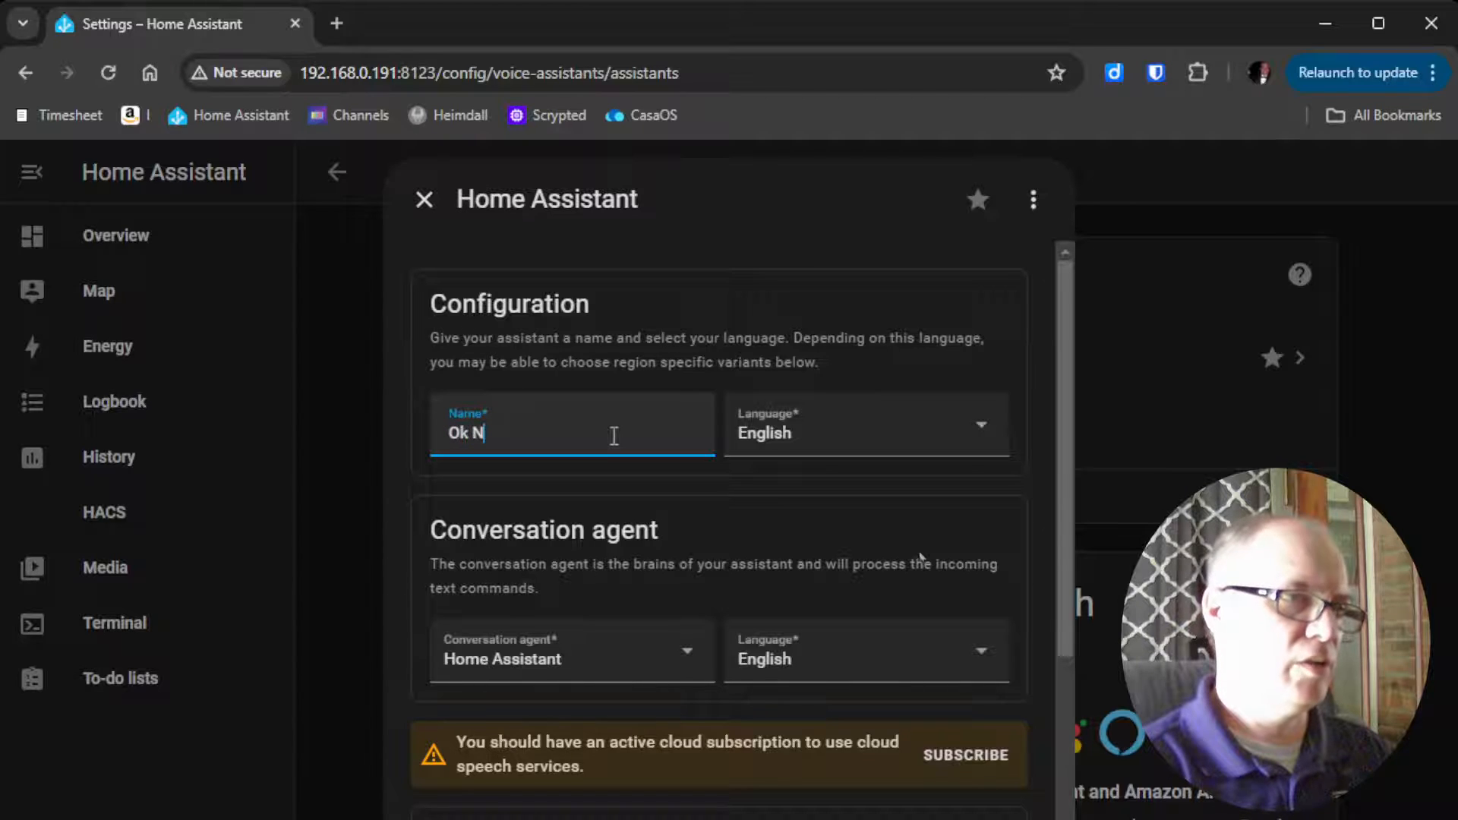
{"action": "type", "text": "abu"}
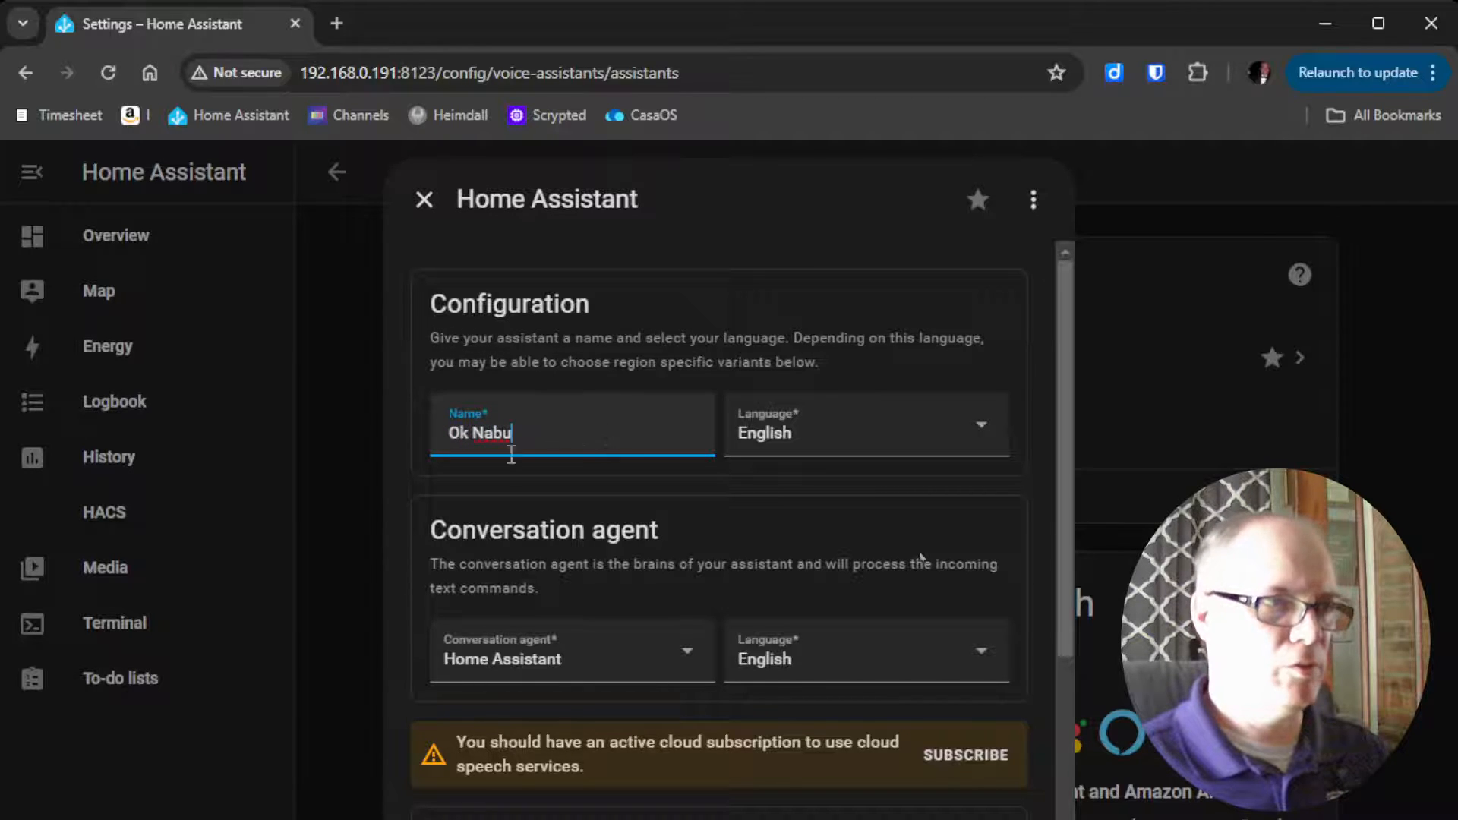
Keep Home Assistant as the conversation agent and set the speech-to-text engine to faster-whisper
{"action": "left_click", "coordinate": [699, 672]}
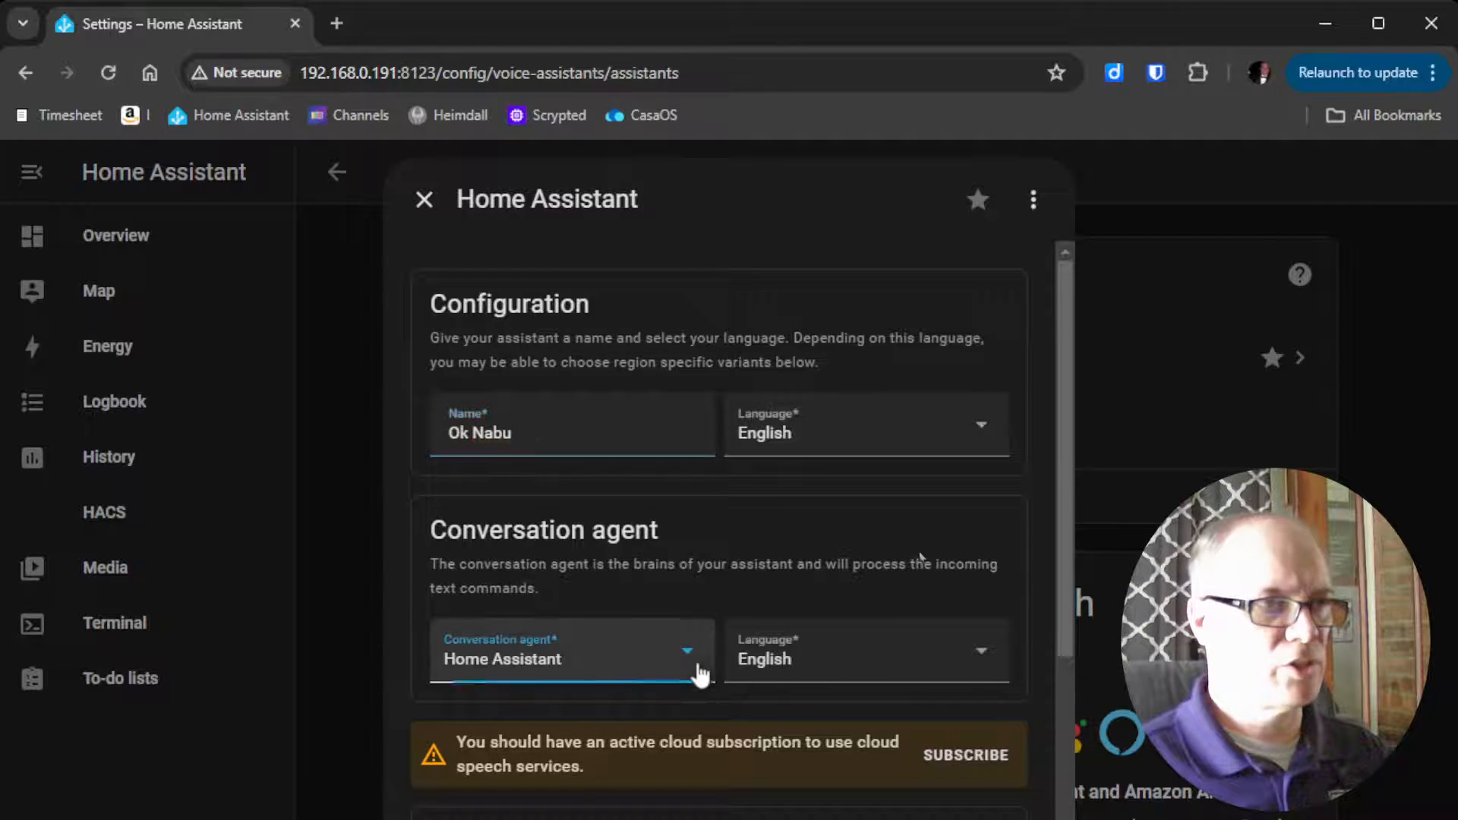
{"action": "left_click", "coordinate": [543, 718]}
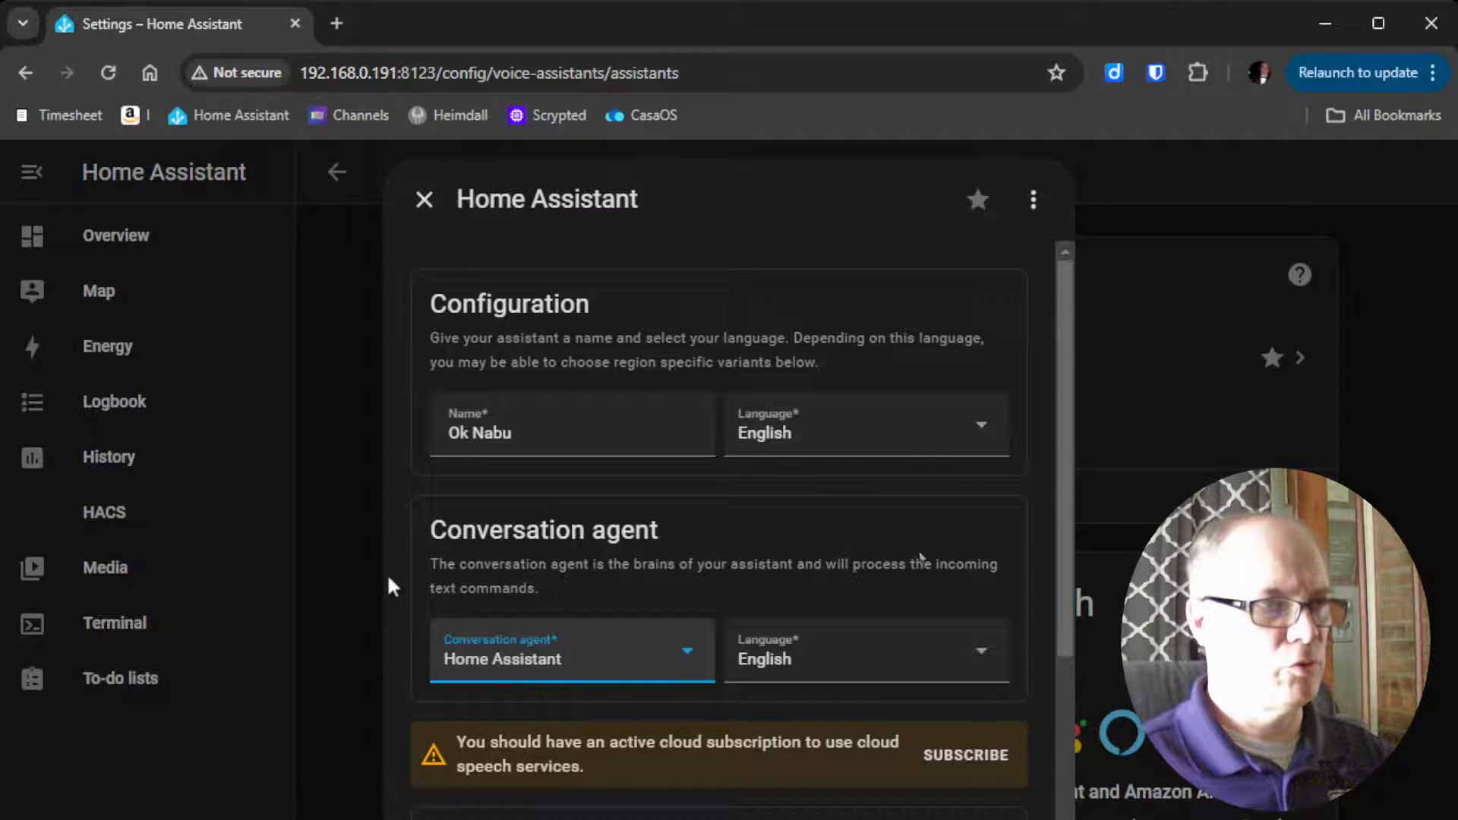
{"action": "scroll", "coordinate": [389, 573], "scroll_direction": "down", "scroll_amount": 6}
{"action": "left_click", "coordinate": [693, 507]}
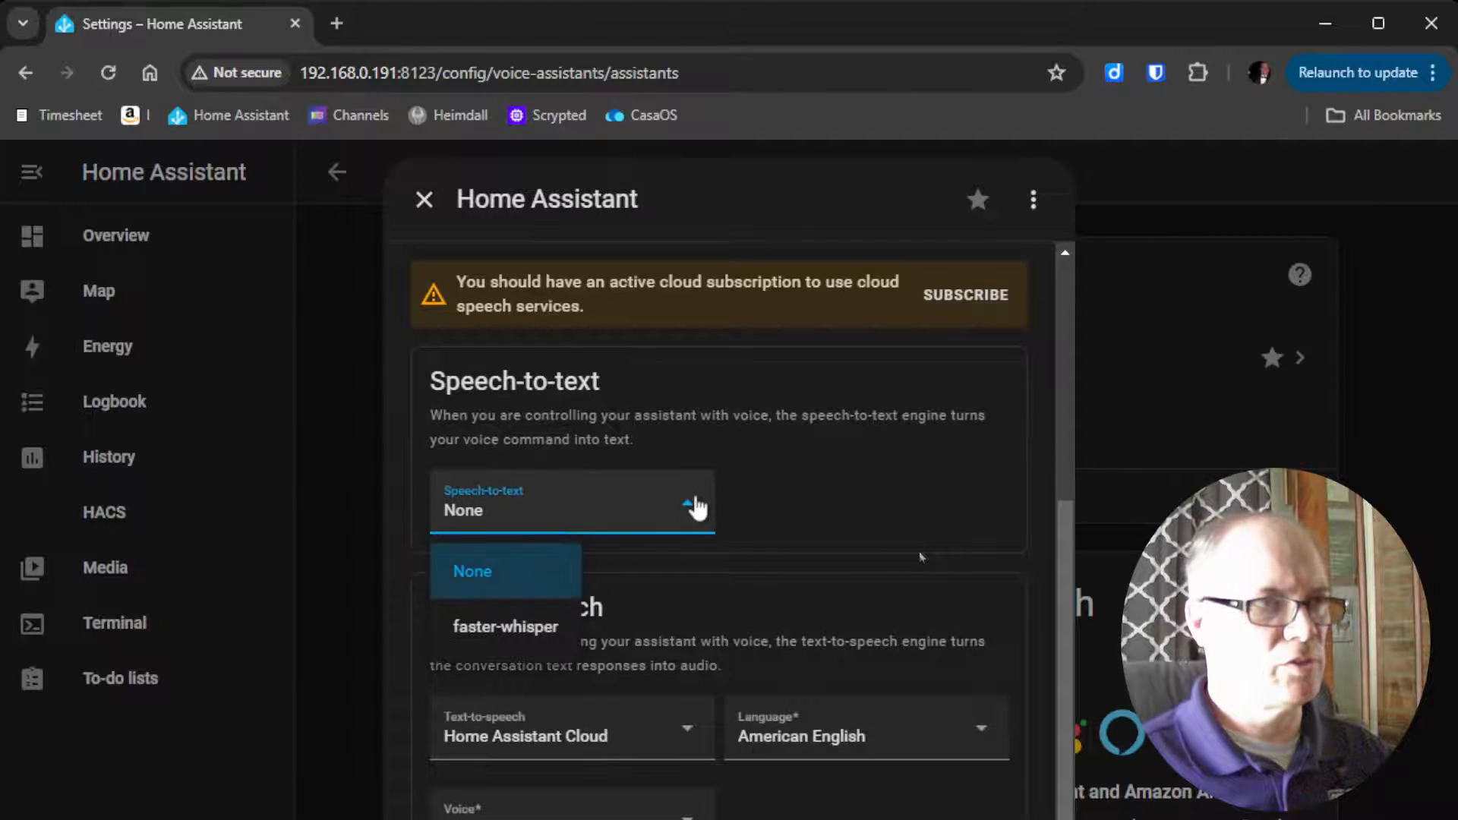
{"action": "left_click", "coordinate": [507, 627]}
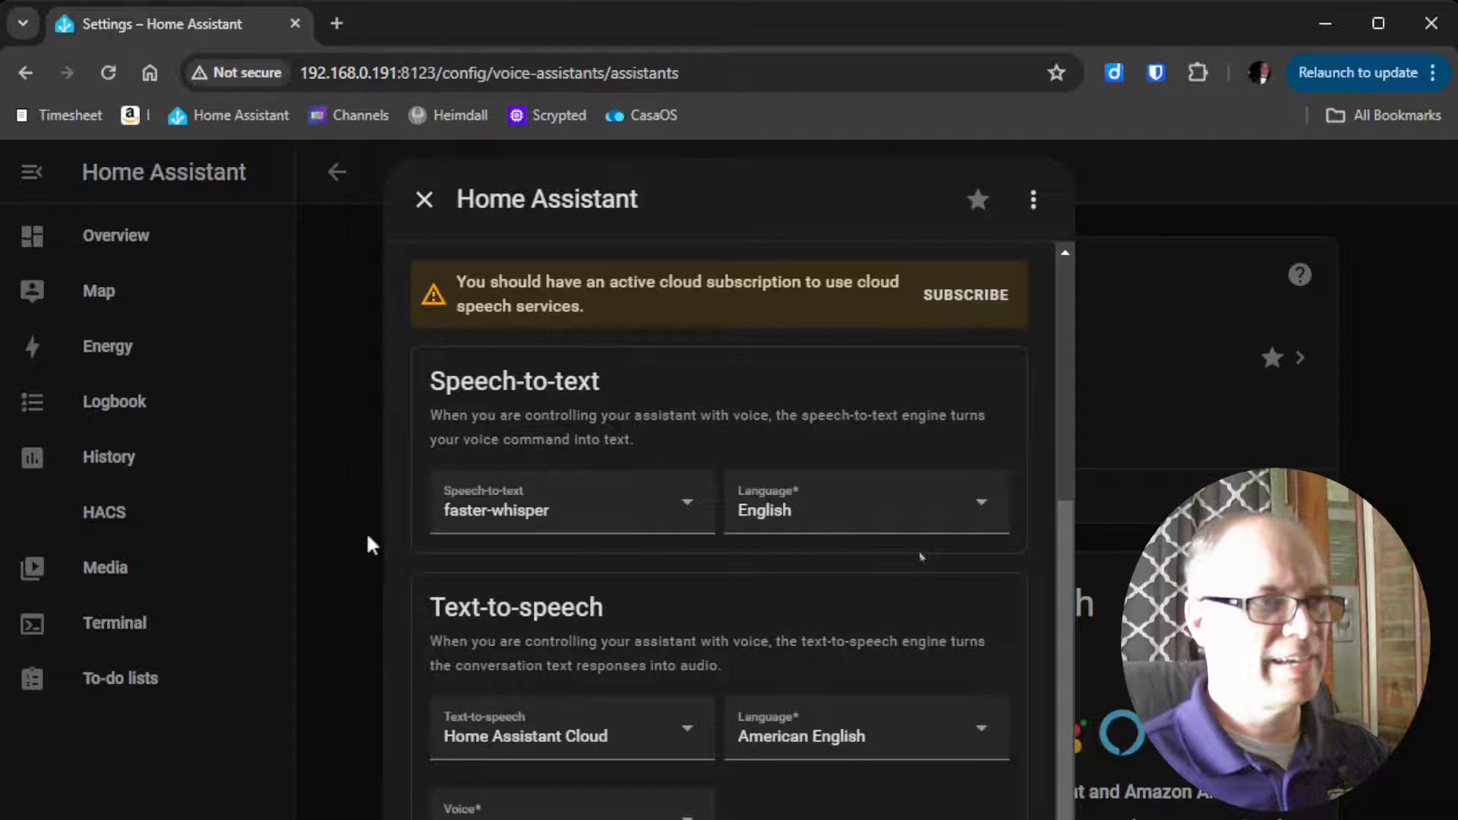
Set the text-to-speech engine to piper with language en_US and the voice danny (low)
{"action": "scroll", "coordinate": [410, 570], "scroll_direction": "down", "scroll_amount": 2}
{"action": "left_click", "coordinate": [688, 623]}
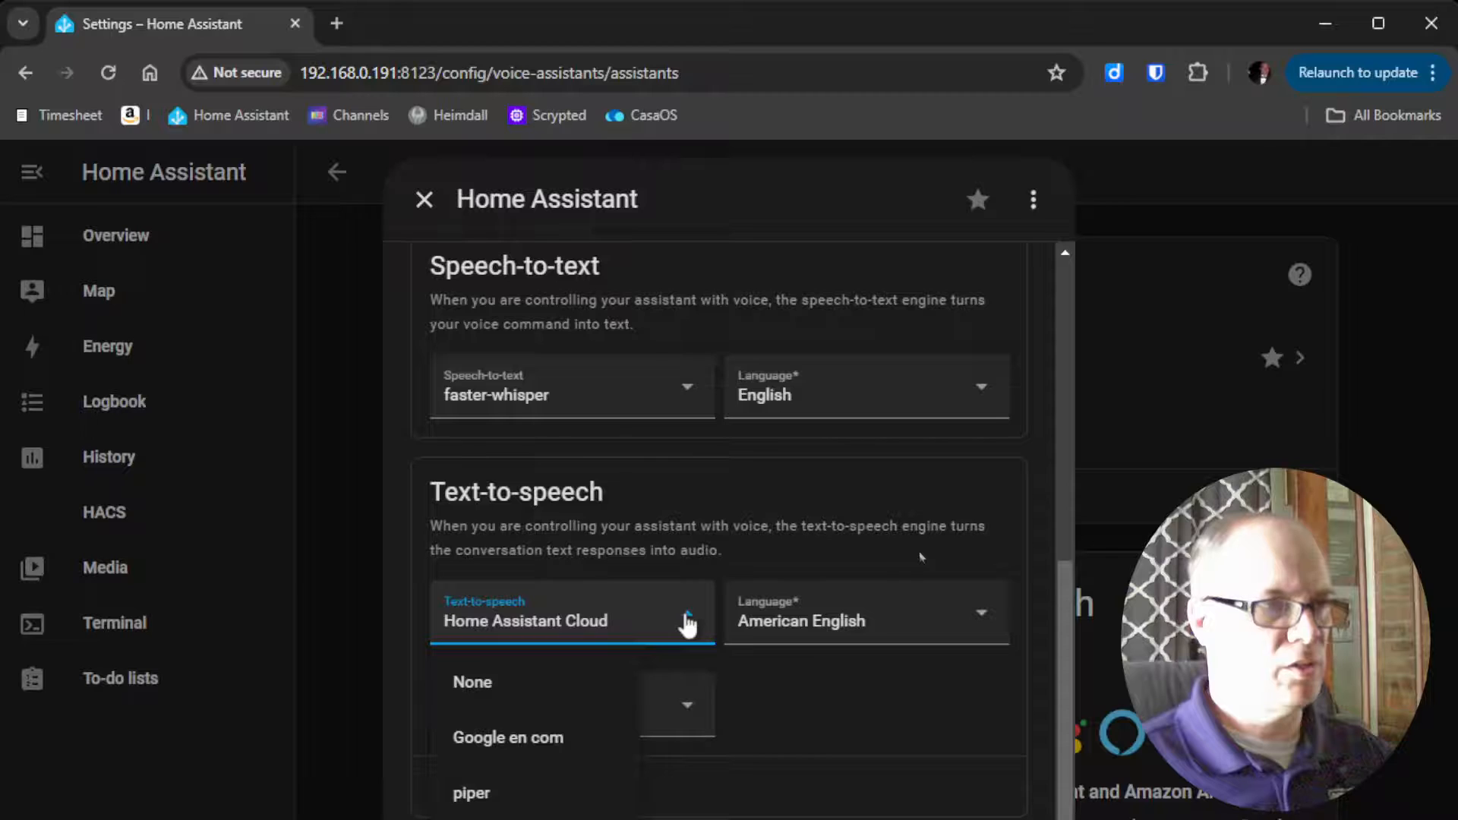
{"action": "left_click", "coordinate": [513, 796]}
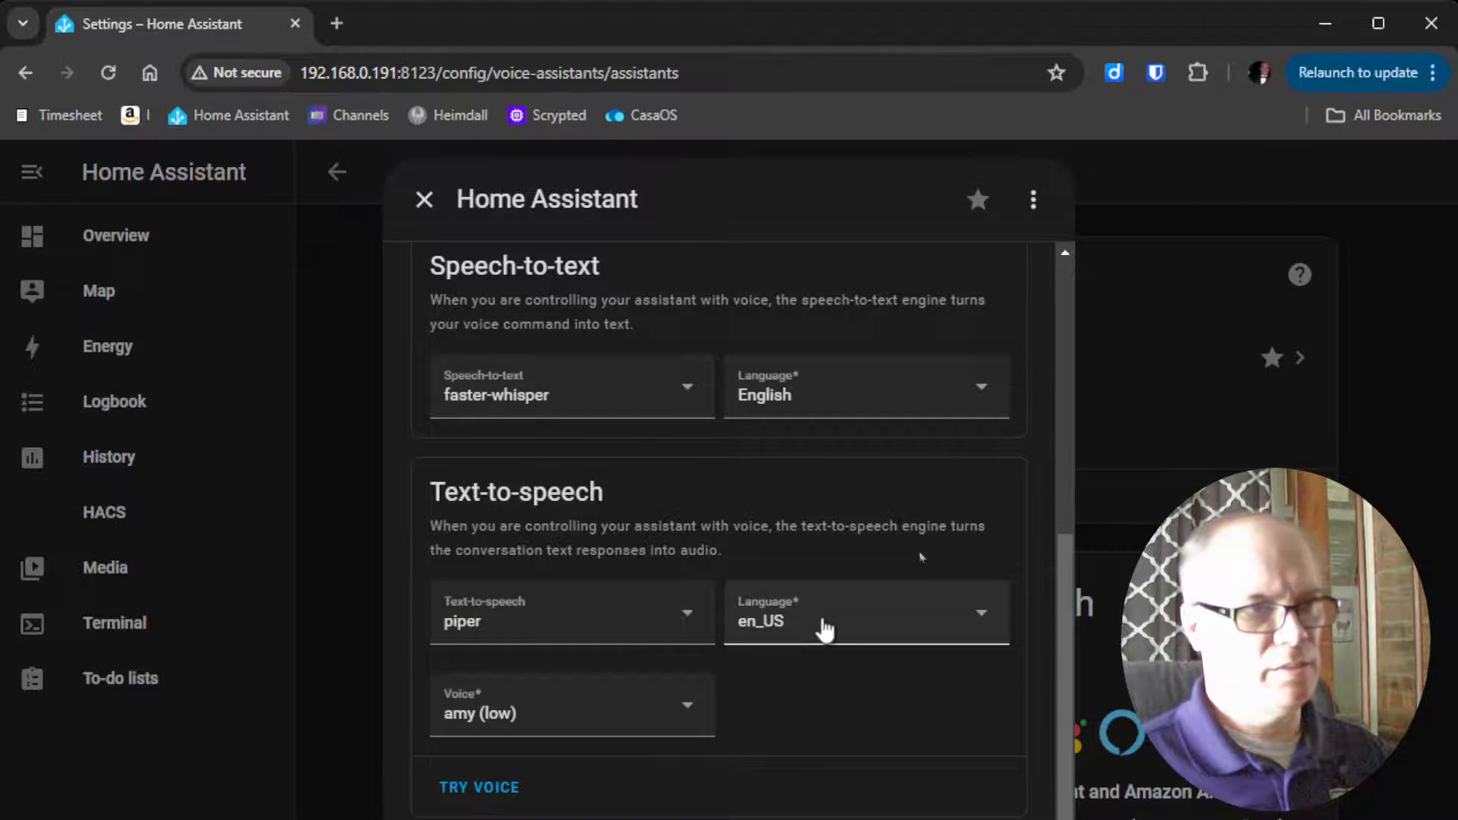
{"action": "left_click", "coordinate": [991, 631]}
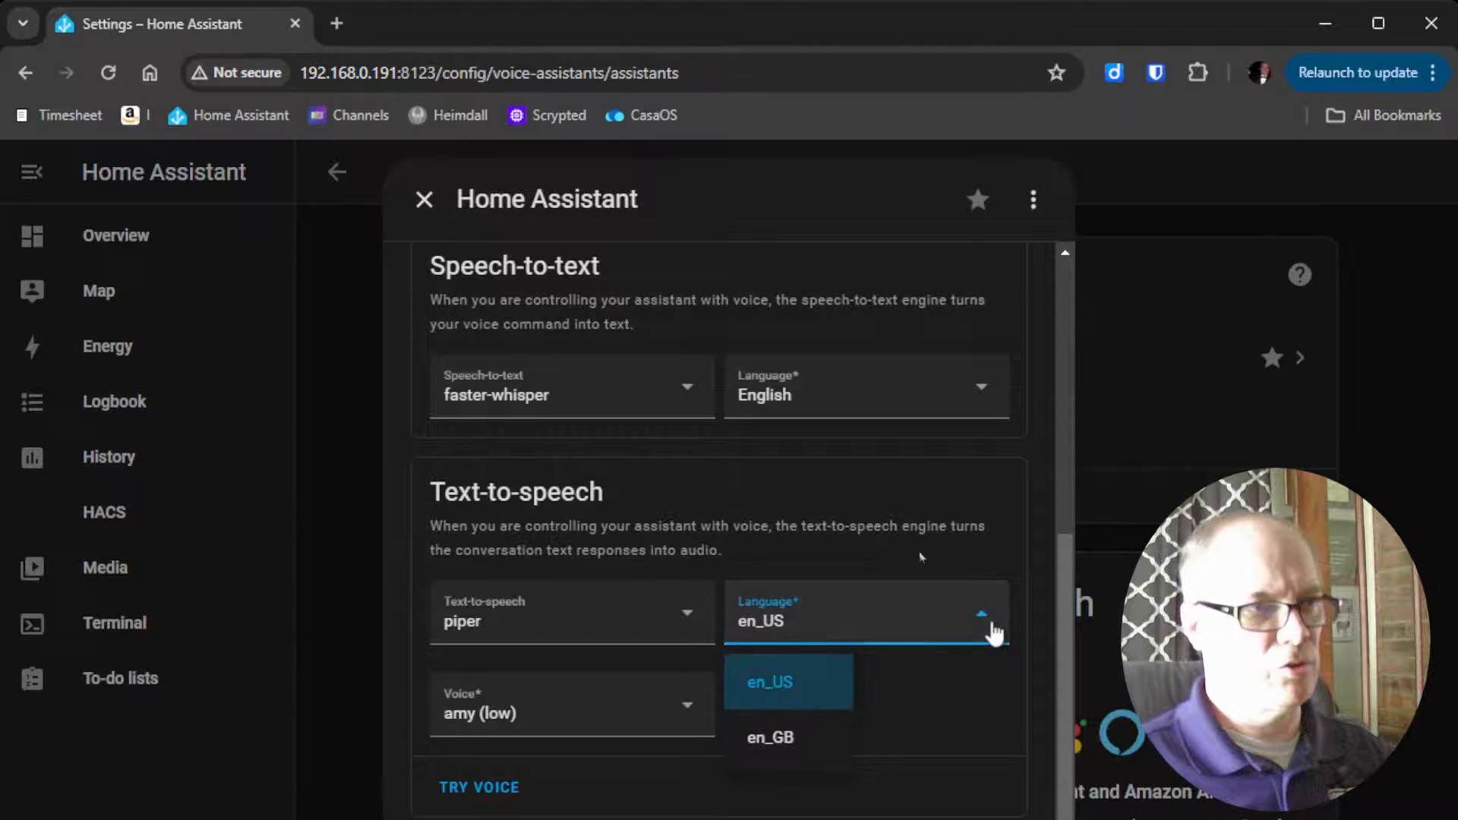
{"action": "left_click", "coordinate": [993, 630]}
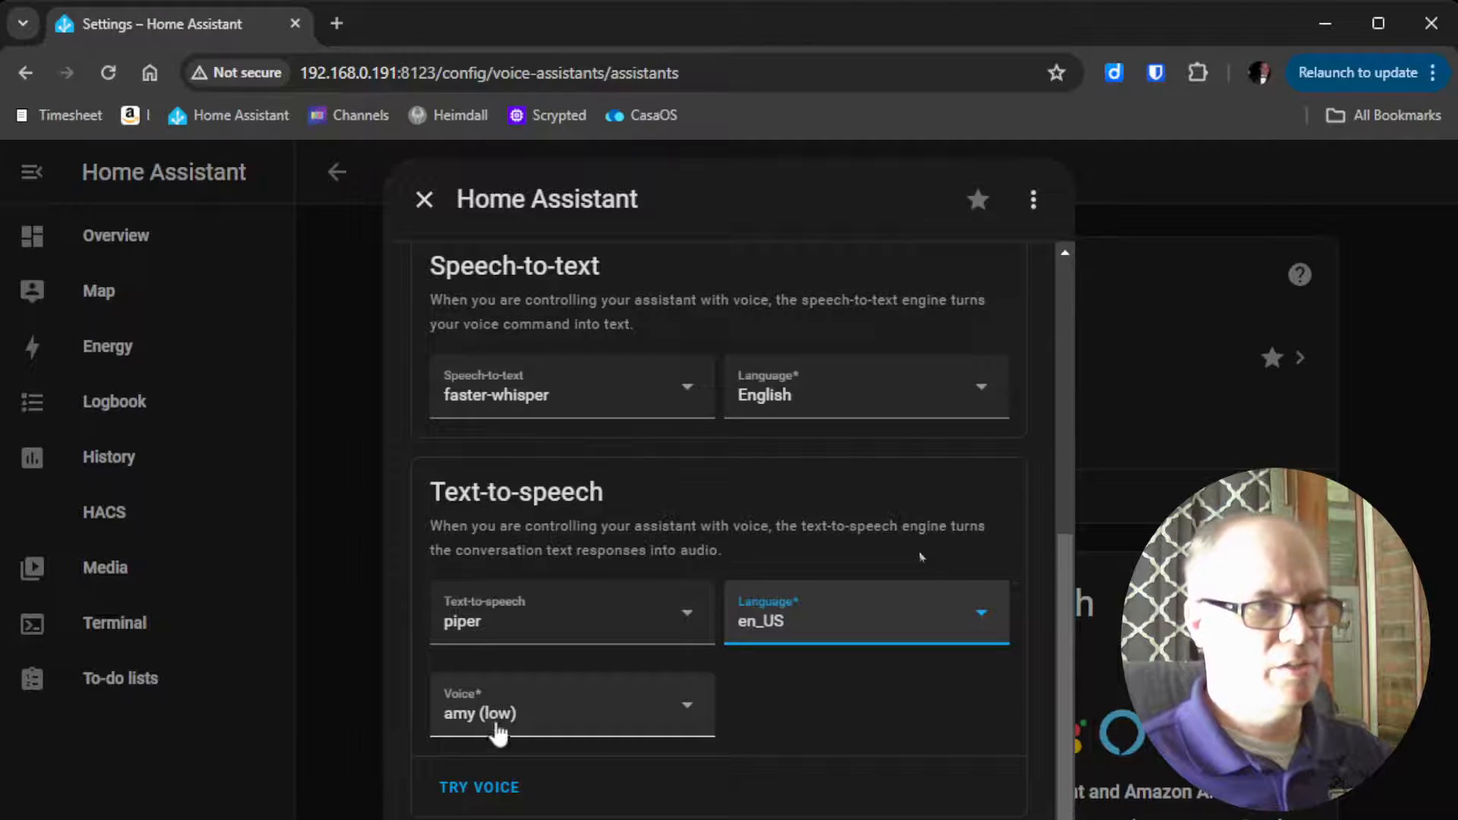
{"action": "left_click", "coordinate": [695, 711]}
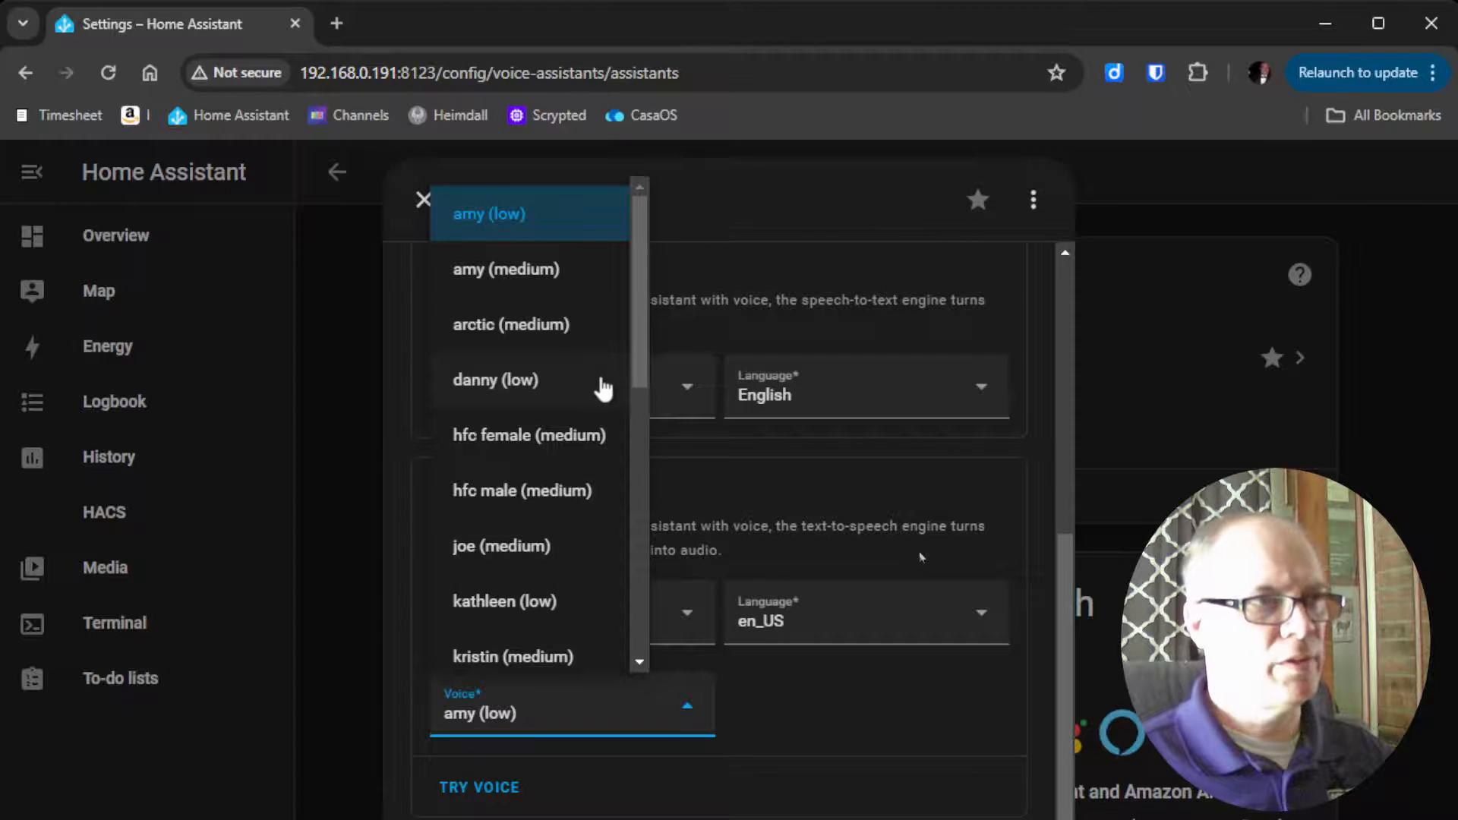
{"action": "left_click", "coordinate": [586, 398]}
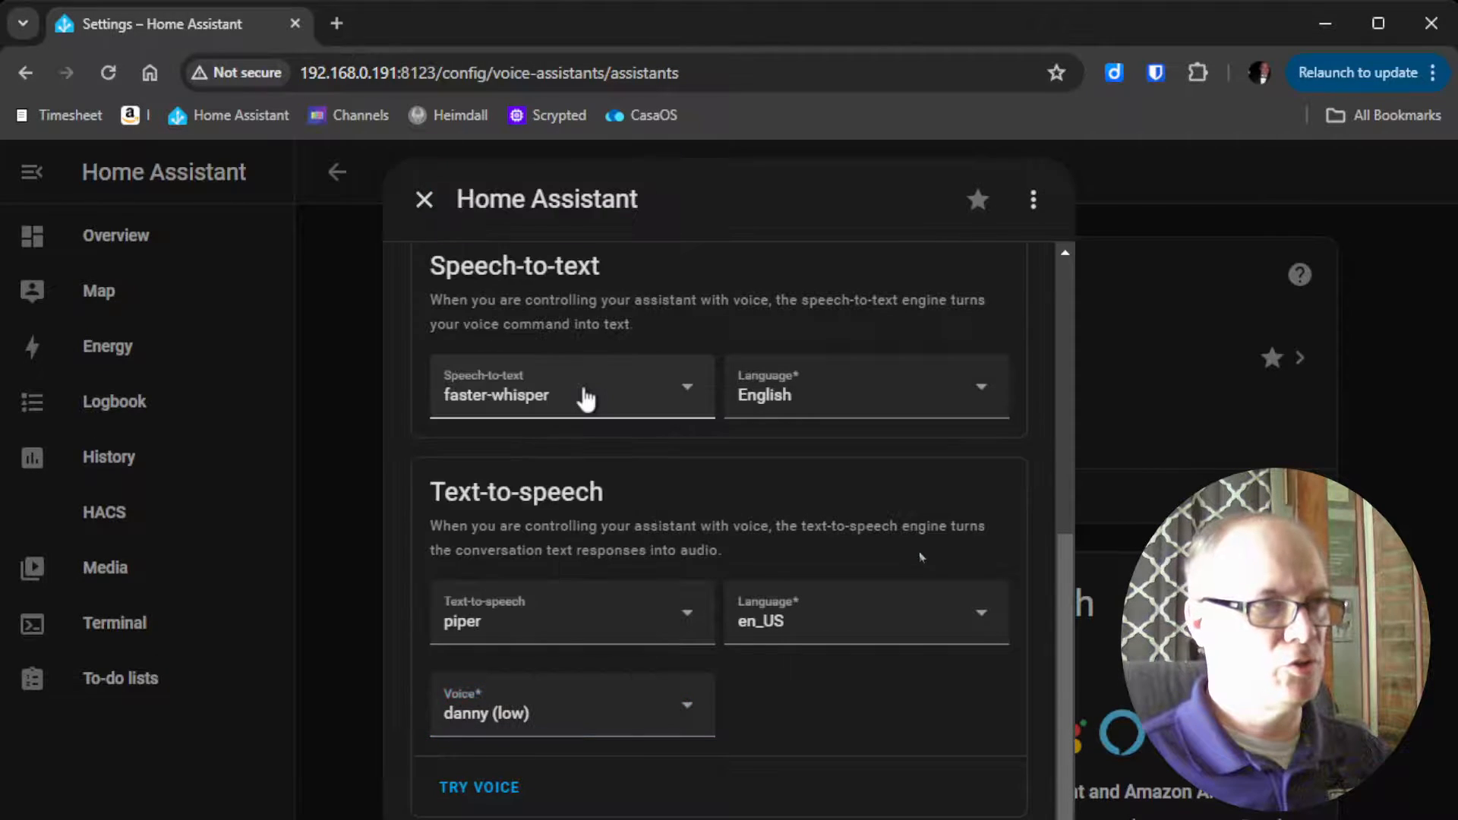
Try the selected text-to-speech voice by playing the sample message "Hello. How can I assist?", and close the preview
{"action": "left_click", "coordinate": [476, 794]}
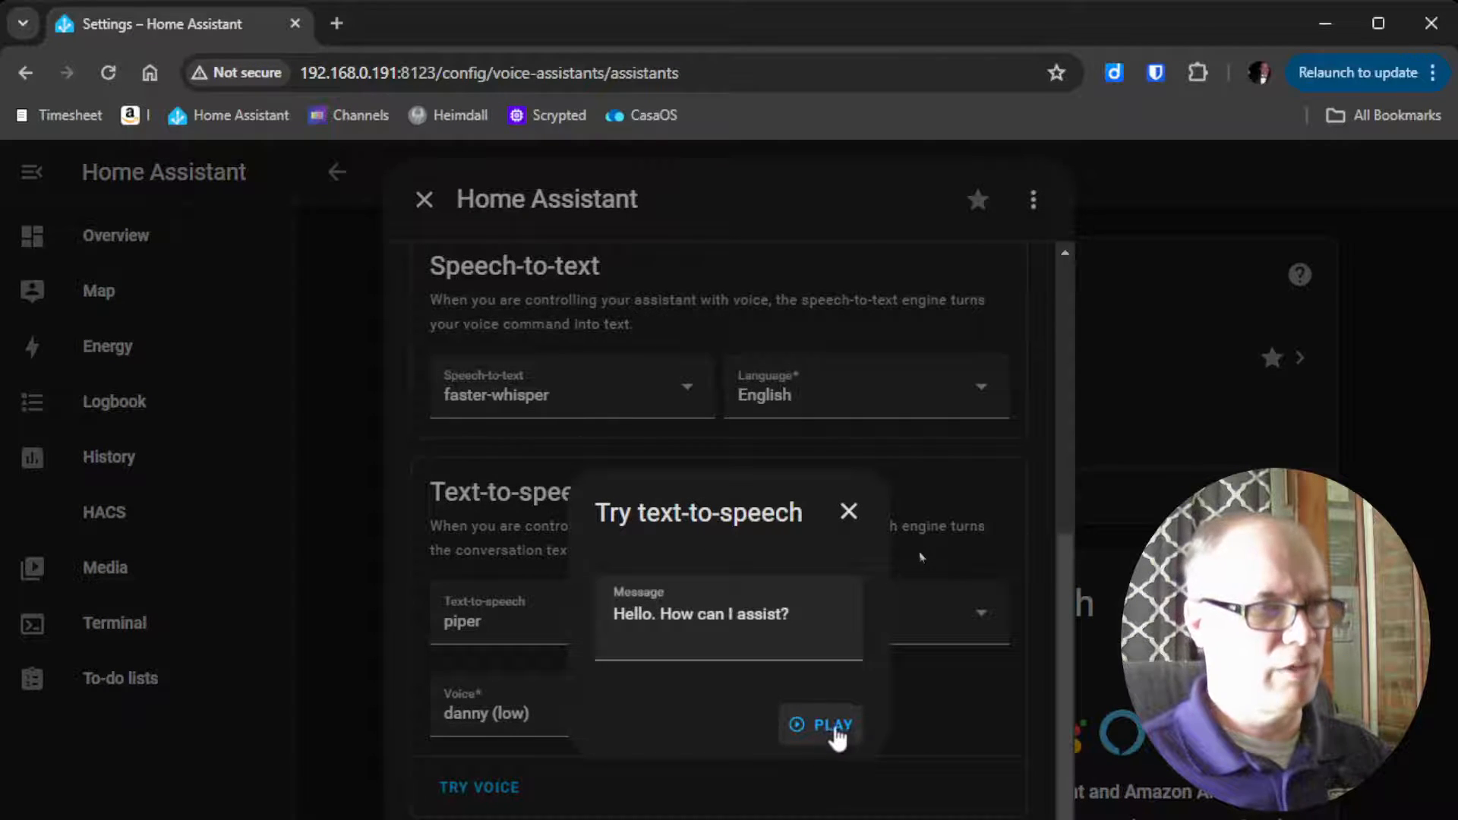
{"action": "left_click", "coordinate": [836, 727]}
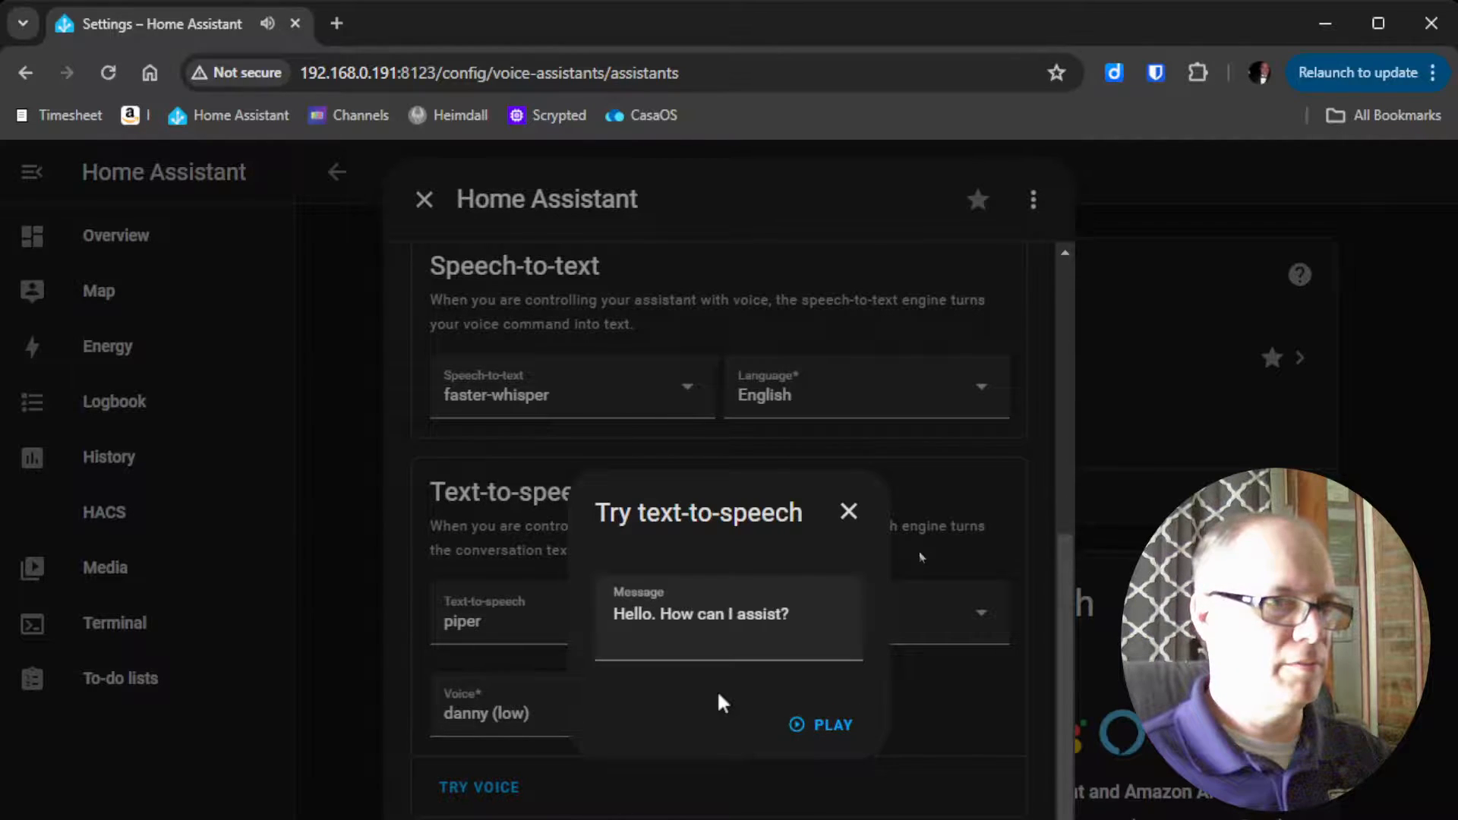
{"action": "left_click", "coordinate": [842, 510]}
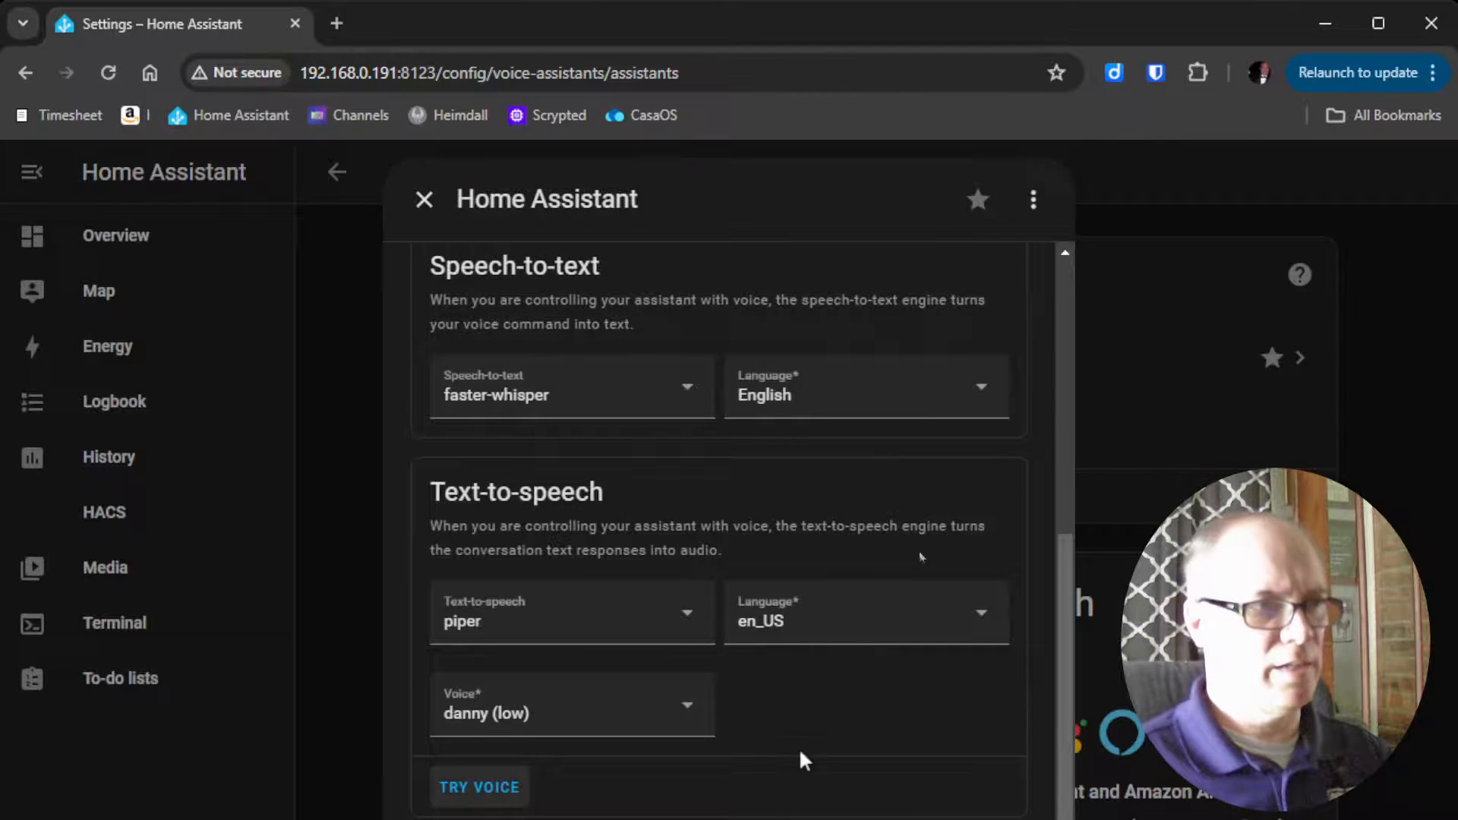
Choose the assistant's wake word from the available options and save the updated assistant settings
{"action": "scroll", "coordinate": [801, 752], "scroll_direction": "down", "scroll_amount": 1}
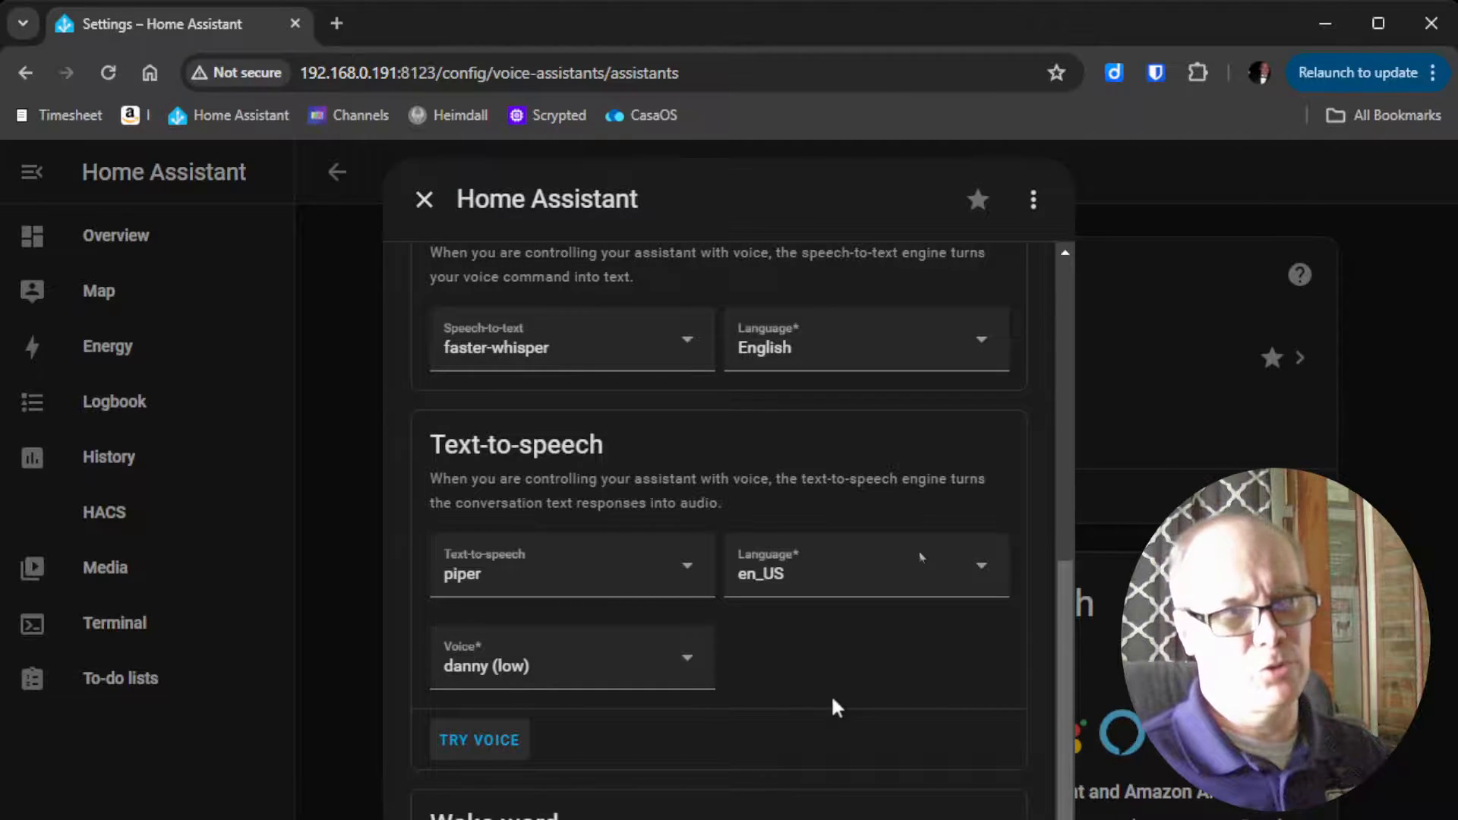
{"action": "scroll", "coordinate": [836, 708], "scroll_direction": "up", "scroll_amount": 3}
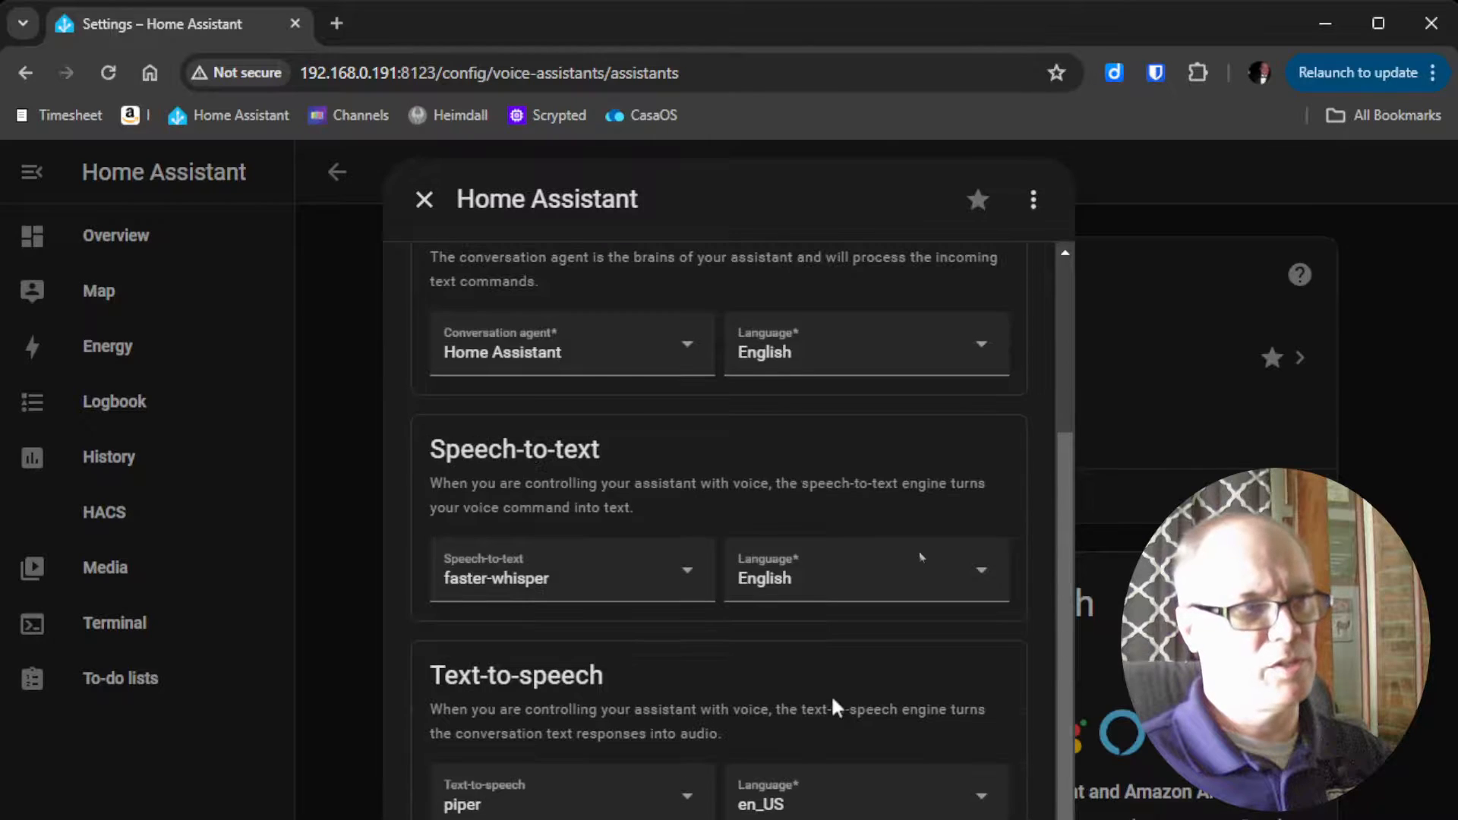
{"action": "scroll", "coordinate": [834, 702], "scroll_direction": "down", "scroll_amount": 3}
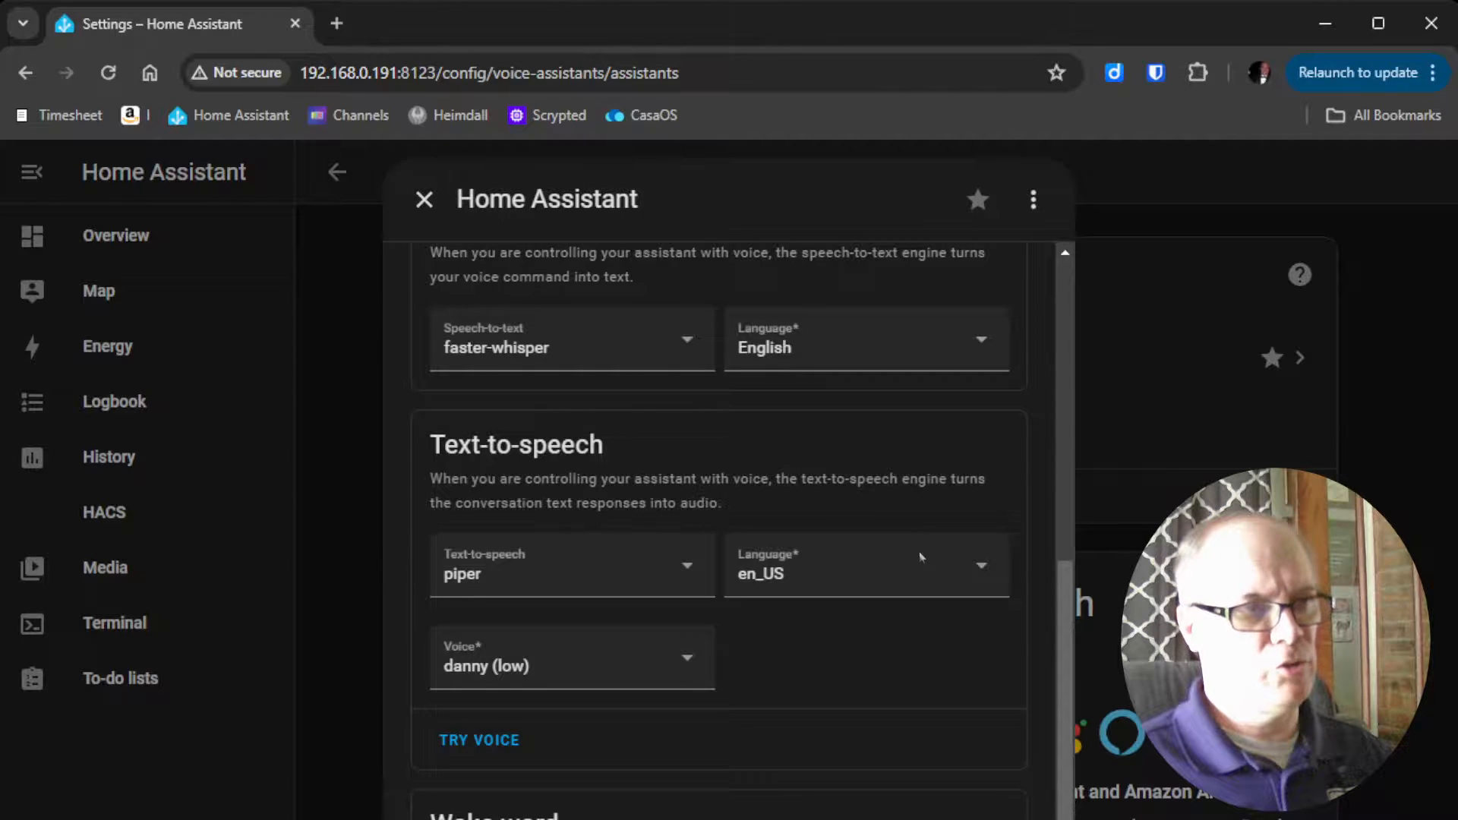
{"action": "left_click", "coordinate": [920, 557]}
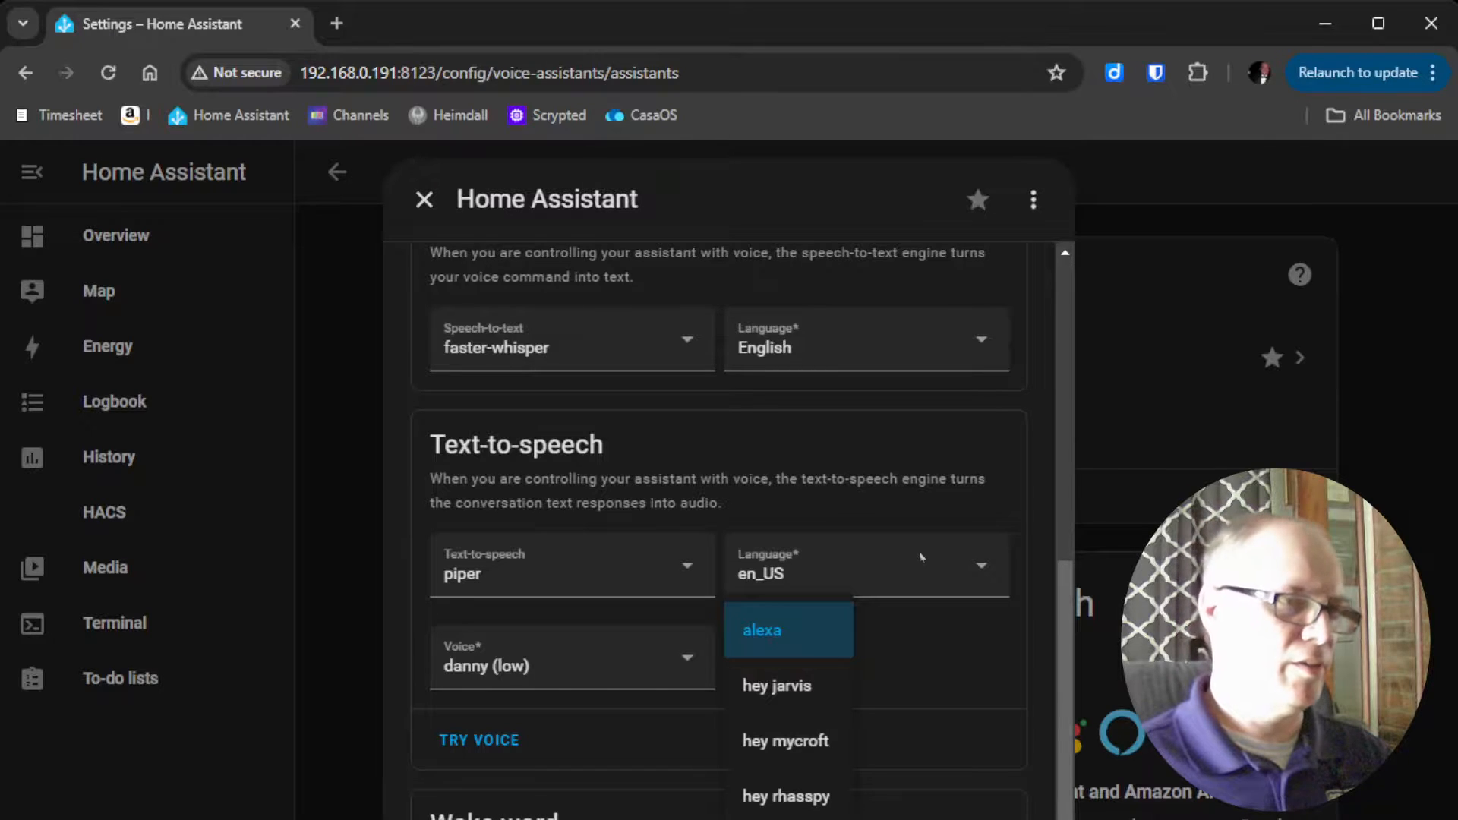
{"action": "left_click", "coordinate": [920, 557]}
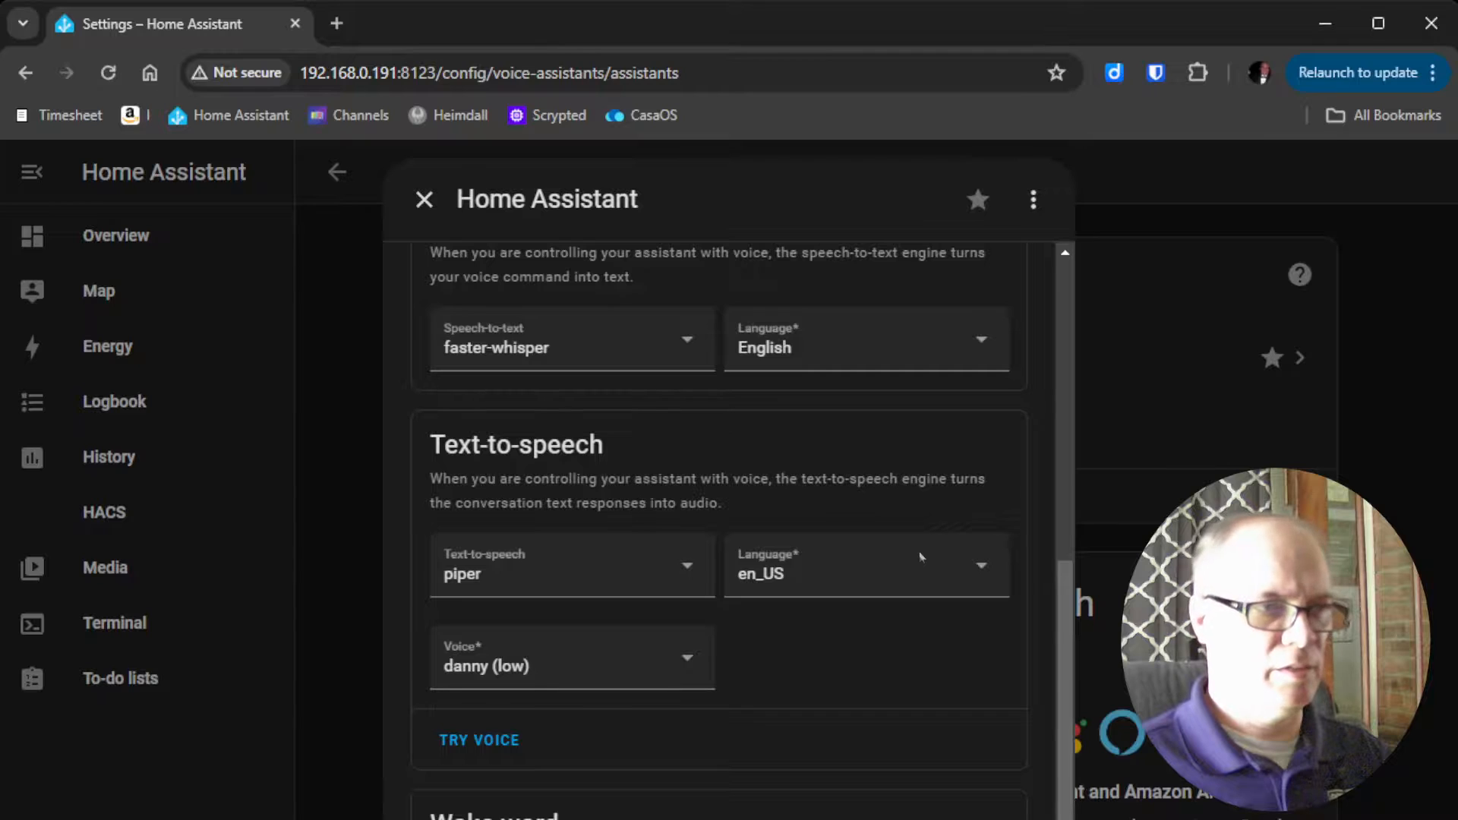
{"action": "key", "text": "Escape"}
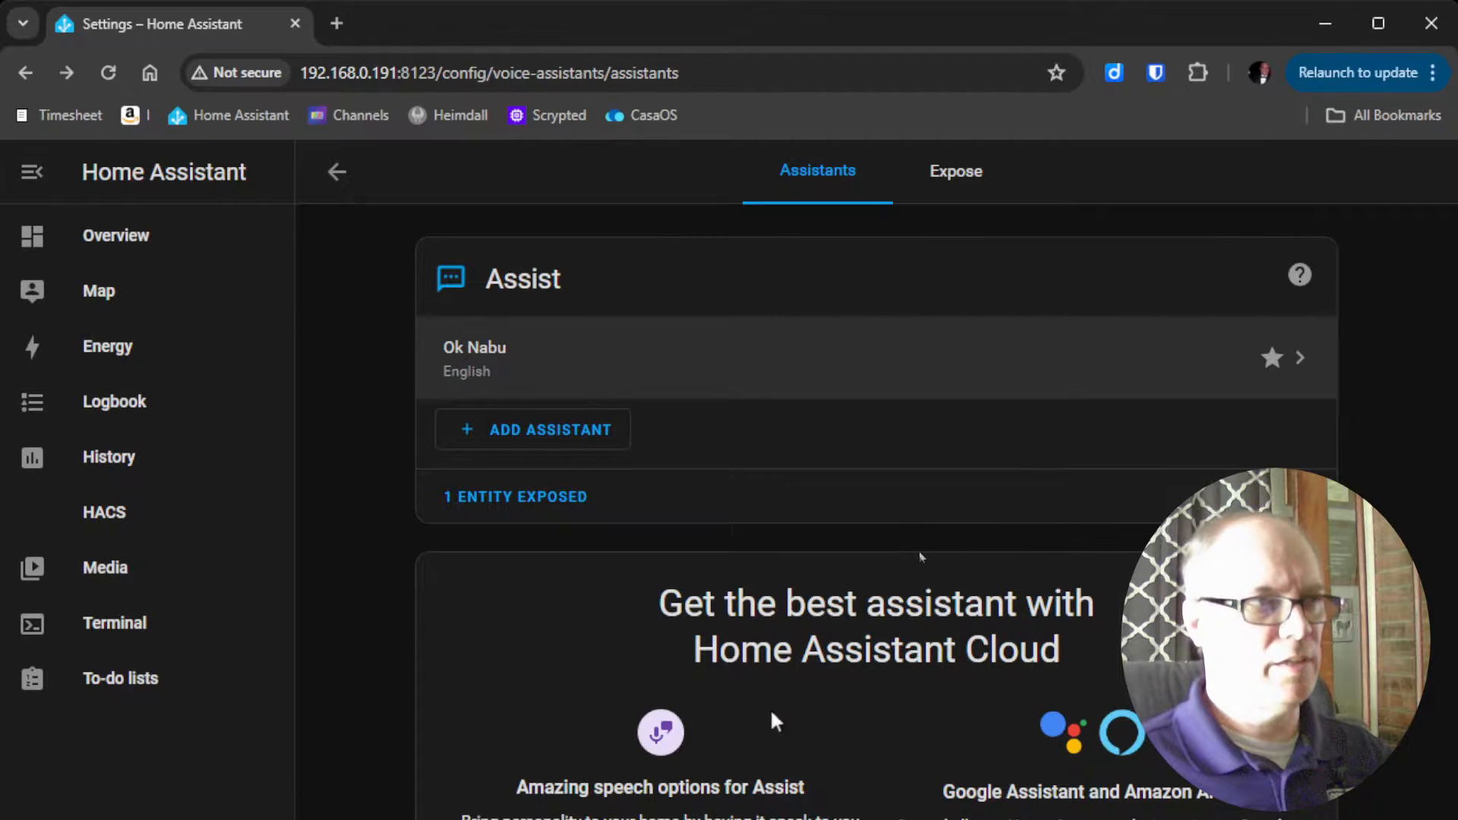